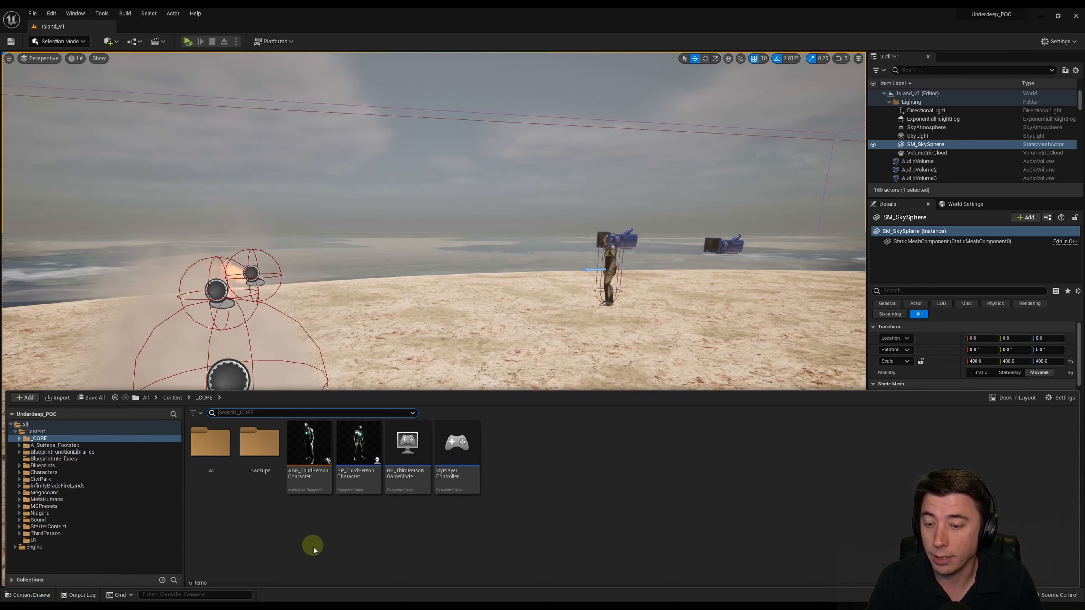
- Open the AdversaryAIController and BP_AdversaryAICharacter blueprints from the _CORE AI folder in a maximized editor window
double_click(224, 474)
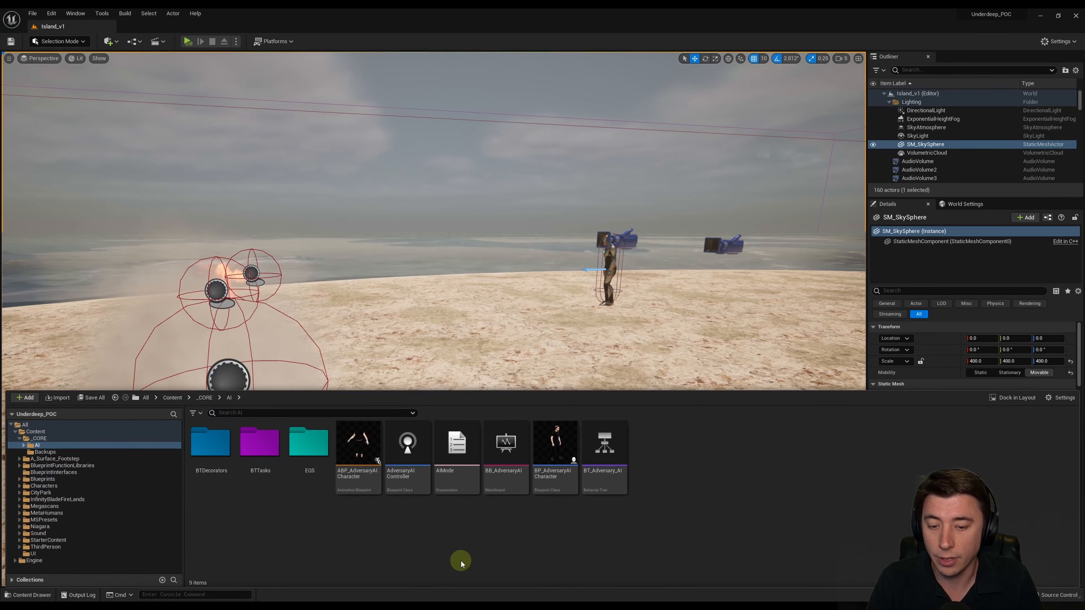
double_click(408, 448)
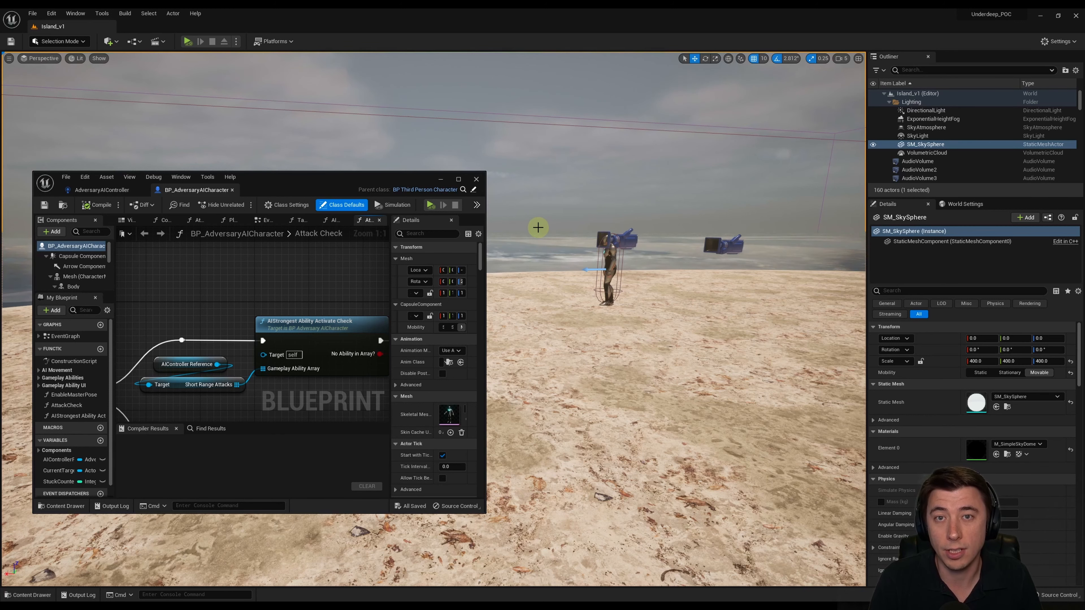
double_click(308, 176)
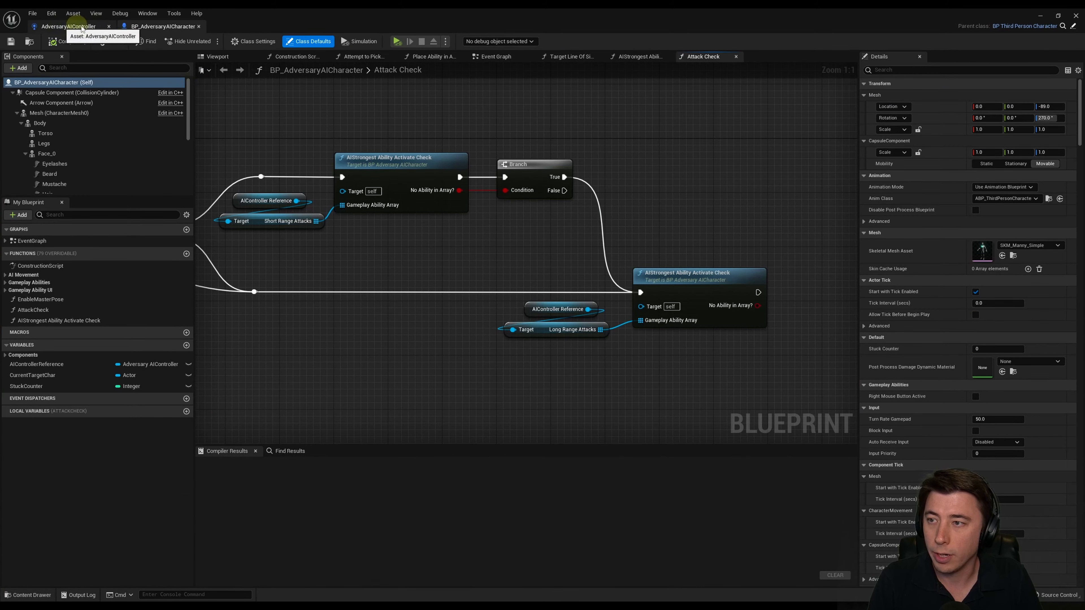
- In AdversaryAIController's Event Graph, set Short Term Mode after Run Behavior Tree to Acquisition, then compile and save the blueprint
click(69, 29)
scroll(601, 245, down, 4)
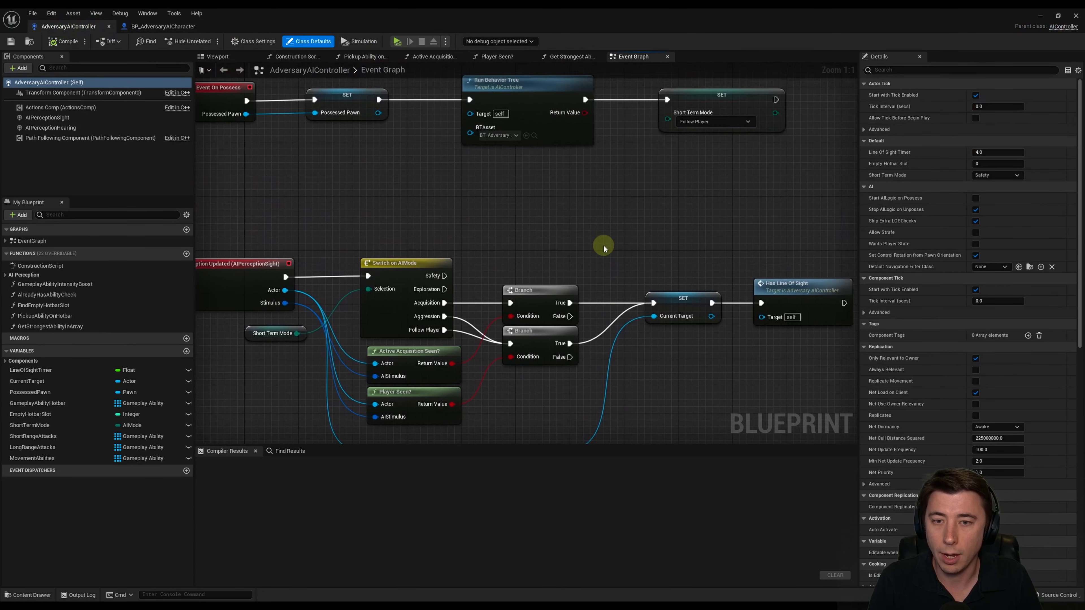
scroll(659, 195, up, 3)
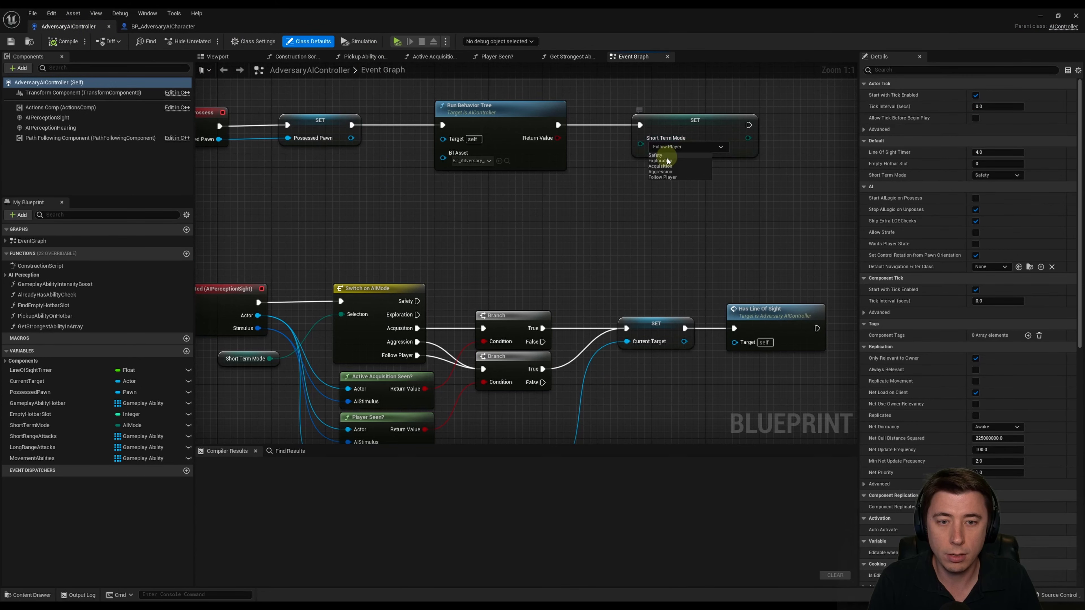
click(686, 147)
click(667, 166)
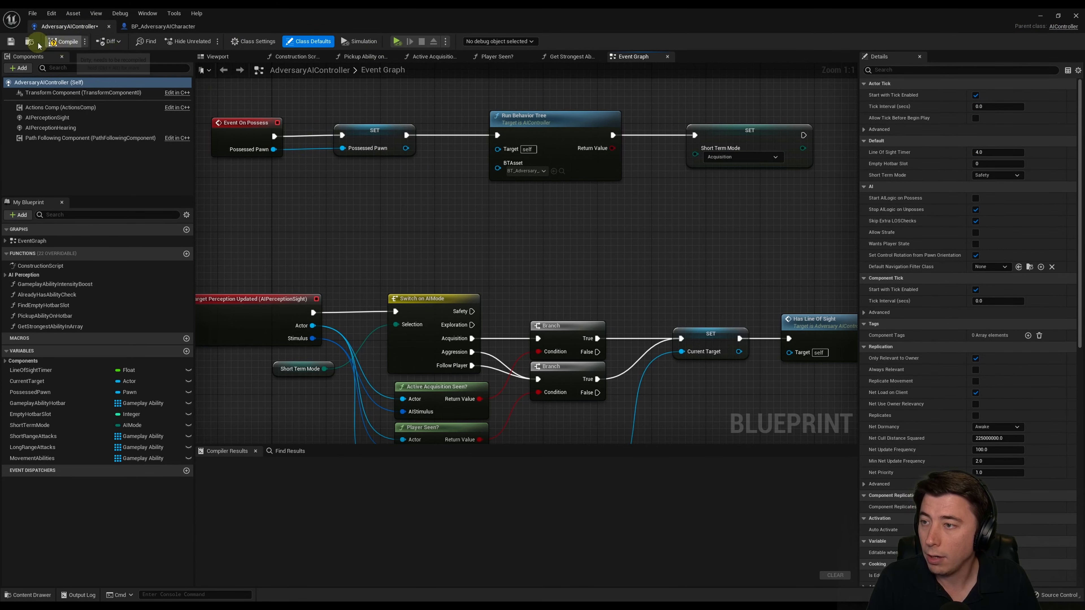
click(11, 42)
- In BP_AdversaryAICharacter, set the Character Movement component's Max Acceleration to 1500
click(162, 26)
click(433, 264)
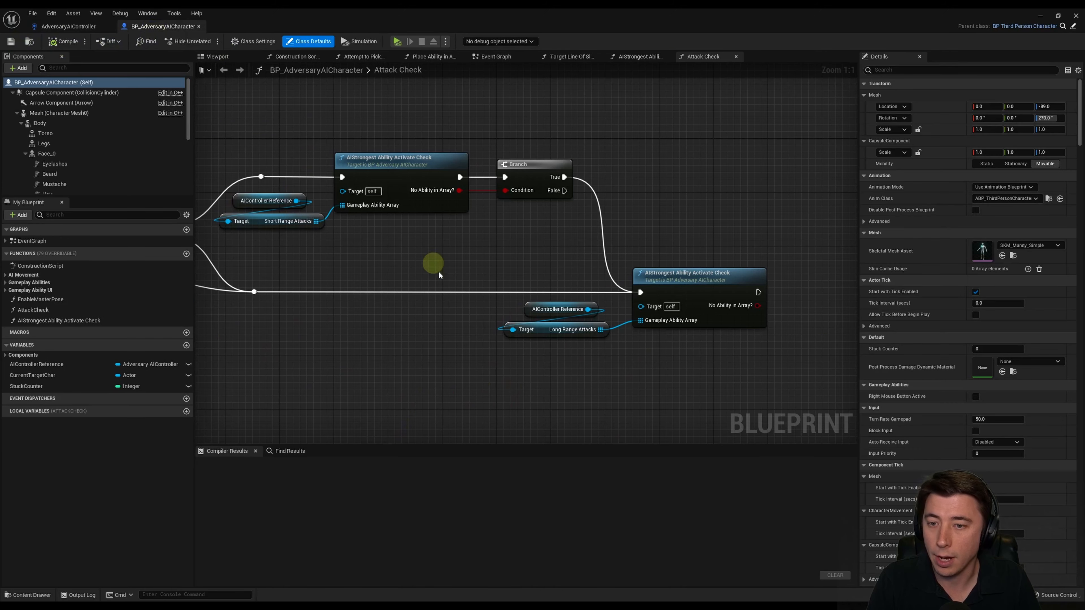
scroll(82, 176, down, 5)
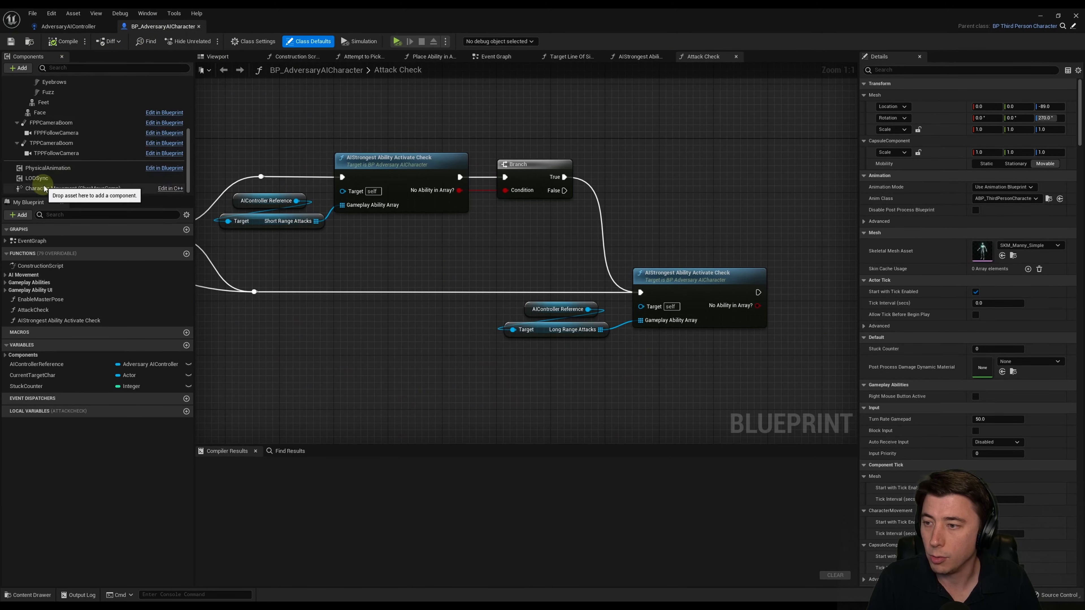
click(58, 188)
click(883, 70)
text(ac)
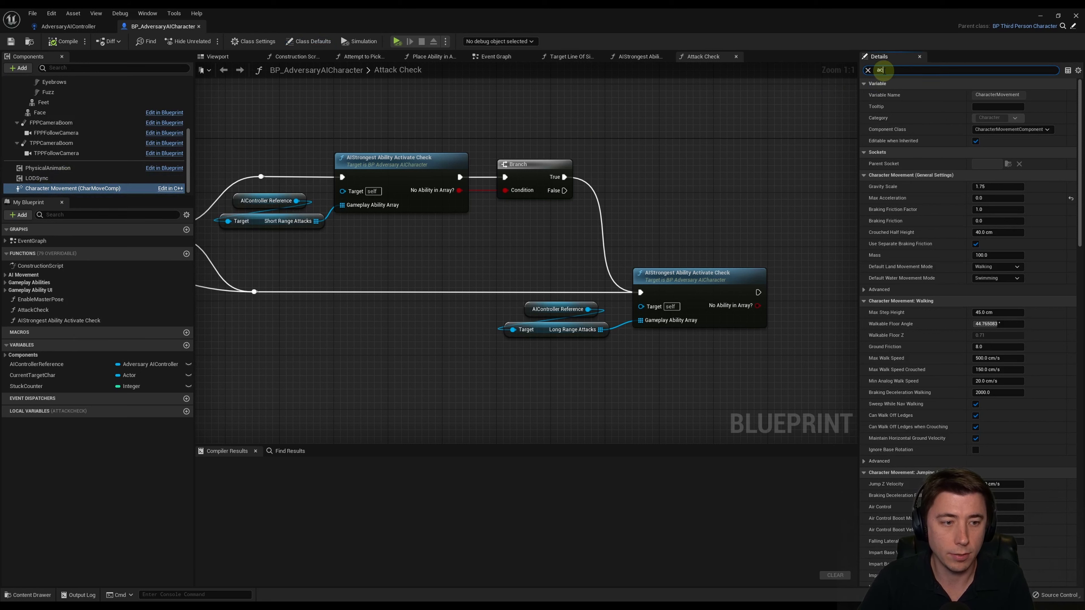
text(c)
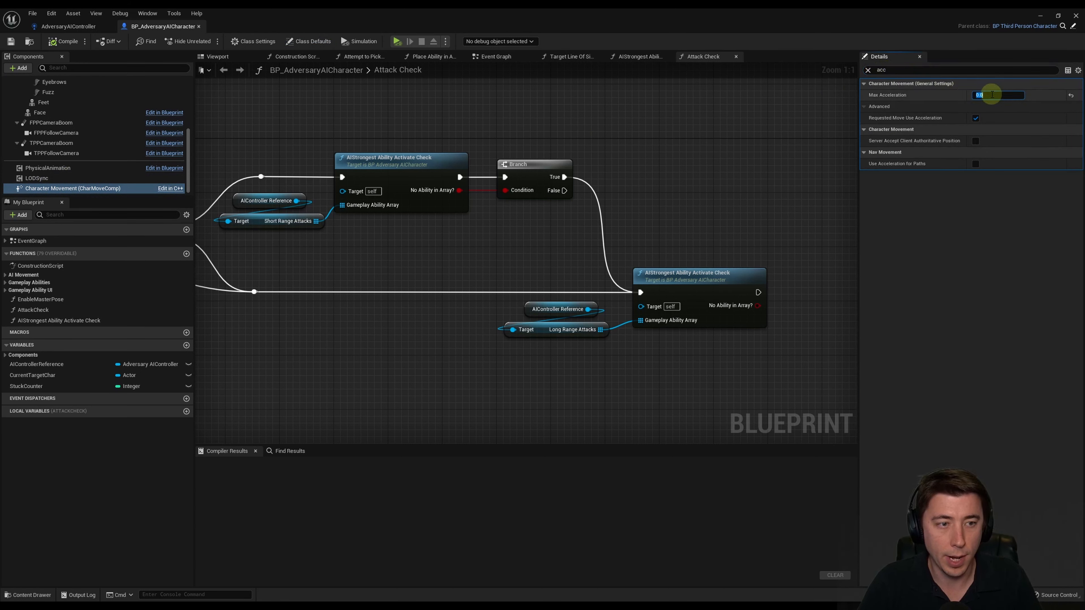
- In JumpAndMovementCheck, connect Sequence outputs Then 0, 1 and 4 to Crouch Check, Jump Check and Is Stuck Check, then compile and save
click(6, 275)
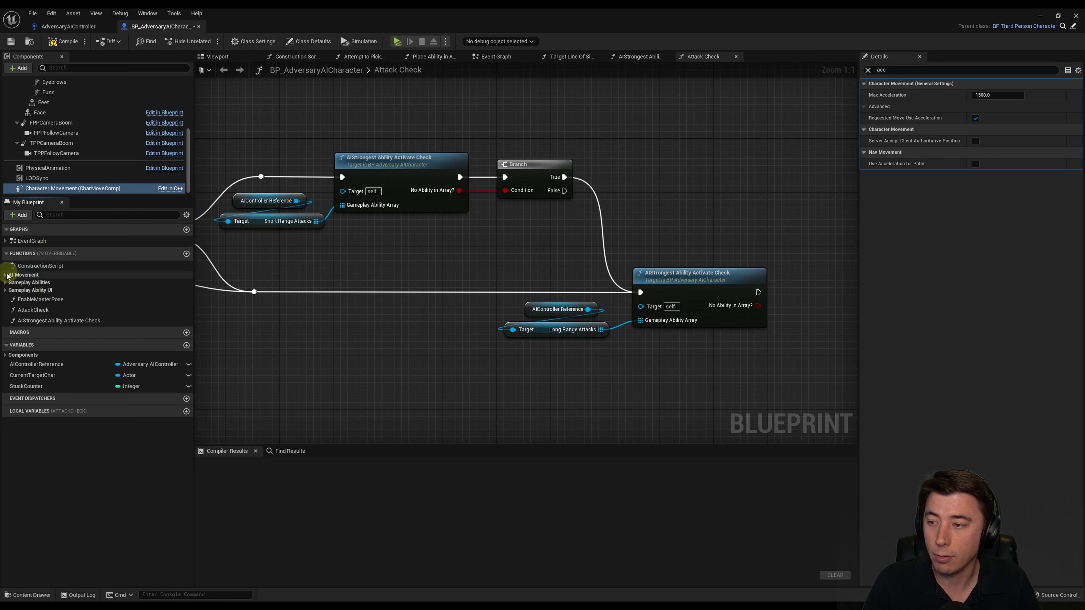
click(61, 284)
double_click(61, 284)
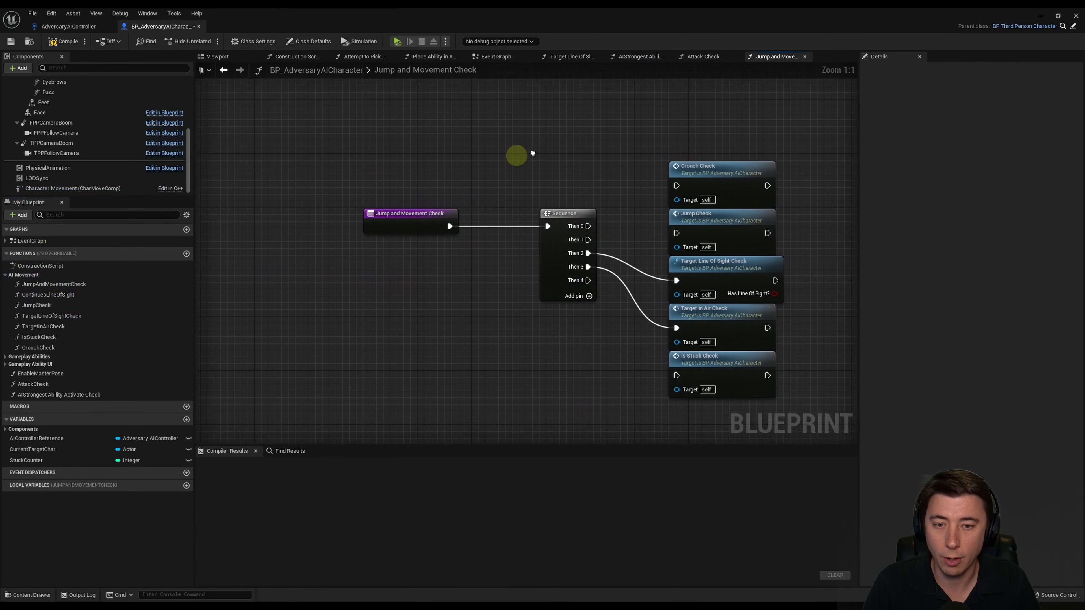
drag(502, 239, 591, 199)
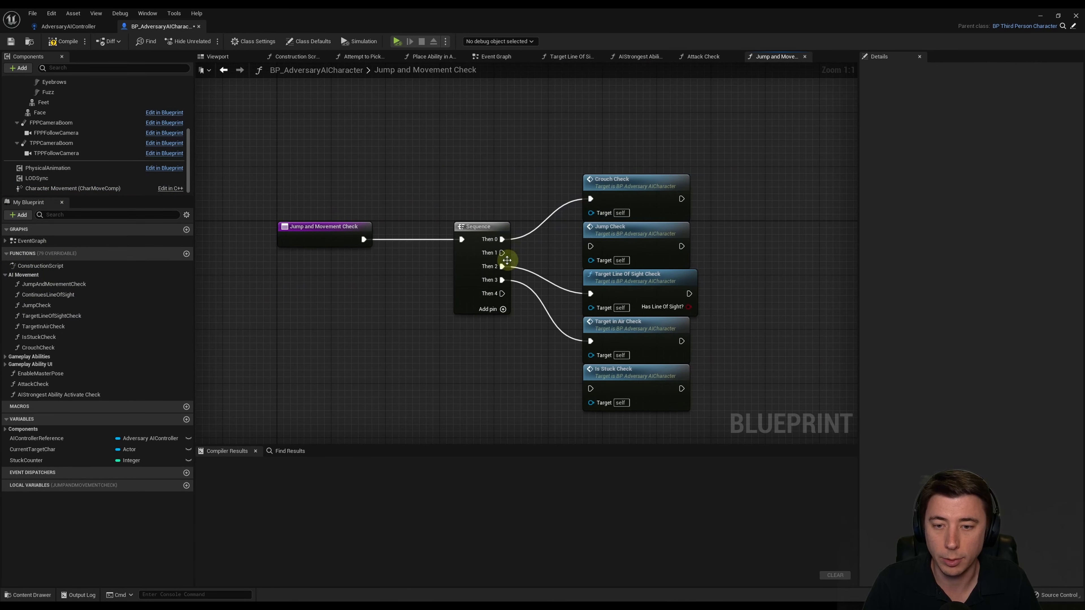
drag(503, 253, 590, 246)
drag(503, 294, 590, 389)
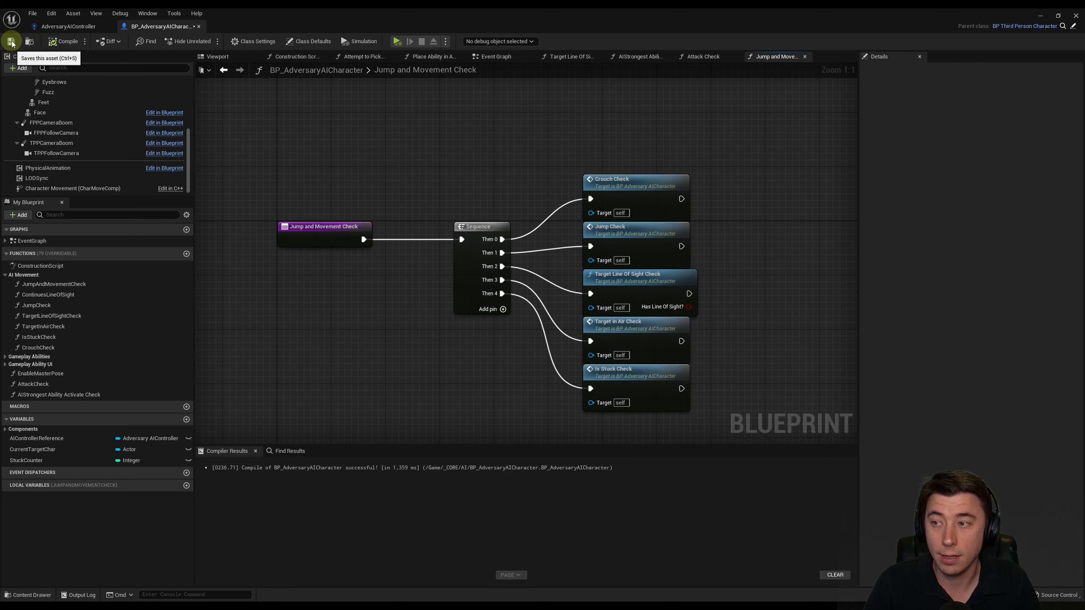
click(12, 42)
- Back in the level, duplicate the fireball pickup GameplayAbilityPickup9 and move the copy along the beach to about Y 16460
click(1040, 15)
right_drag(517, 181, 376, 261)
key(s)
click(259, 293)
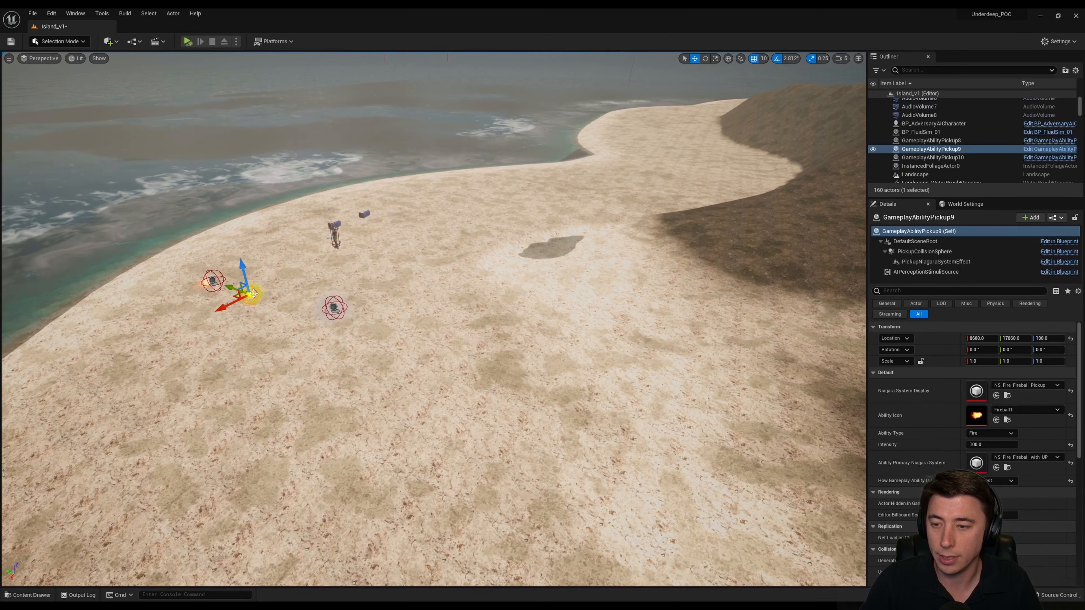
key(ctrl+d)
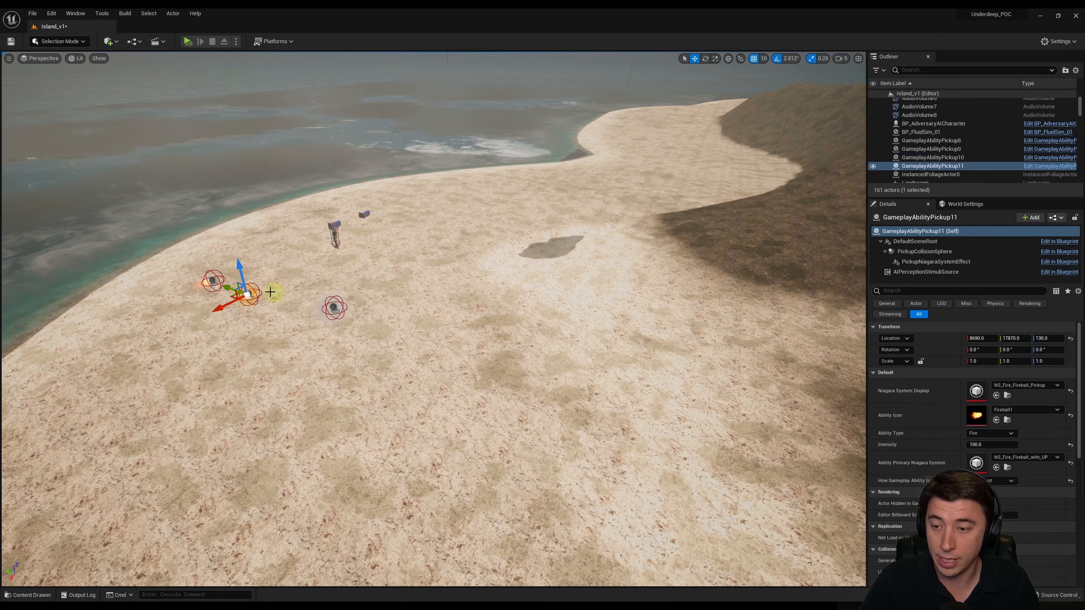
drag(232, 288, 479, 314)
key(s)
key(d)
right_drag(478, 314, 504, 293)
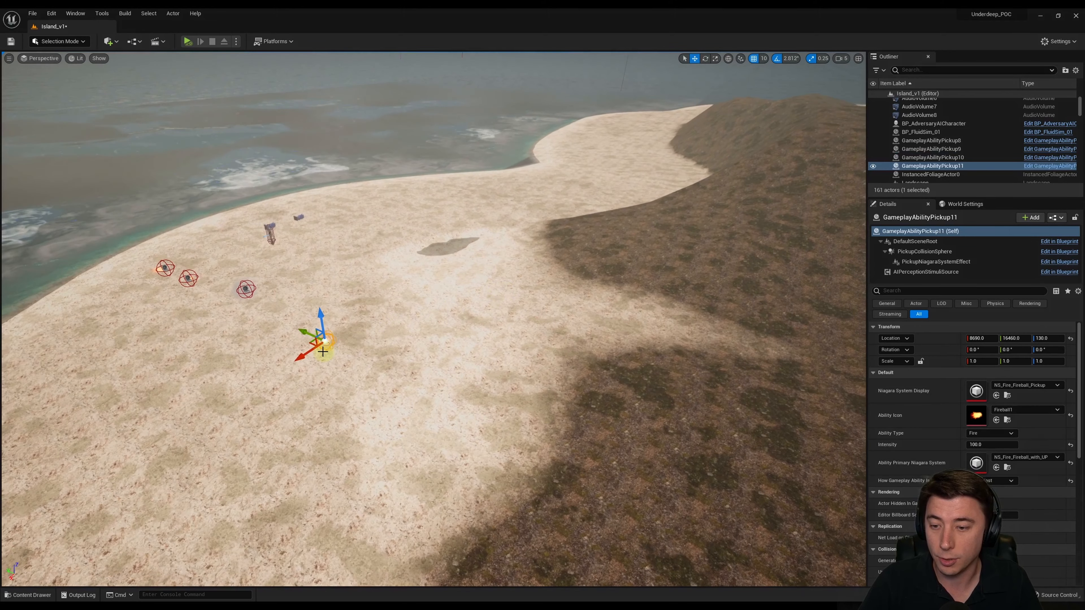
- Move the duplicated fireball pickup inland onto the hillside, to about X 7710, Y 13170
drag(302, 357, 540, 345)
key(s)
key(d)
right_drag(540, 345, 529, 320)
drag(316, 344, 598, 314)
right_drag(598, 314, 607, 303)
key(d)
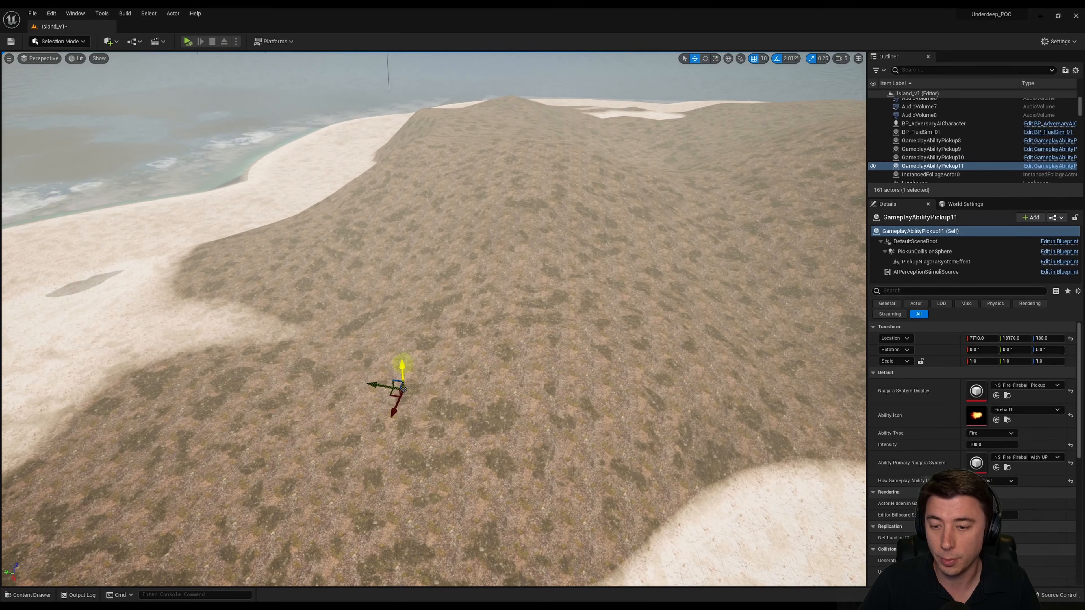
- Duplicate the air ability pickup on the beach and place the copy up the hill at about X 6390, Y 12280, Z 730
right_drag(404, 306, 166, 254)
key(a)
key(w)
key(s)
click(339, 301)
key(ctrl+d)
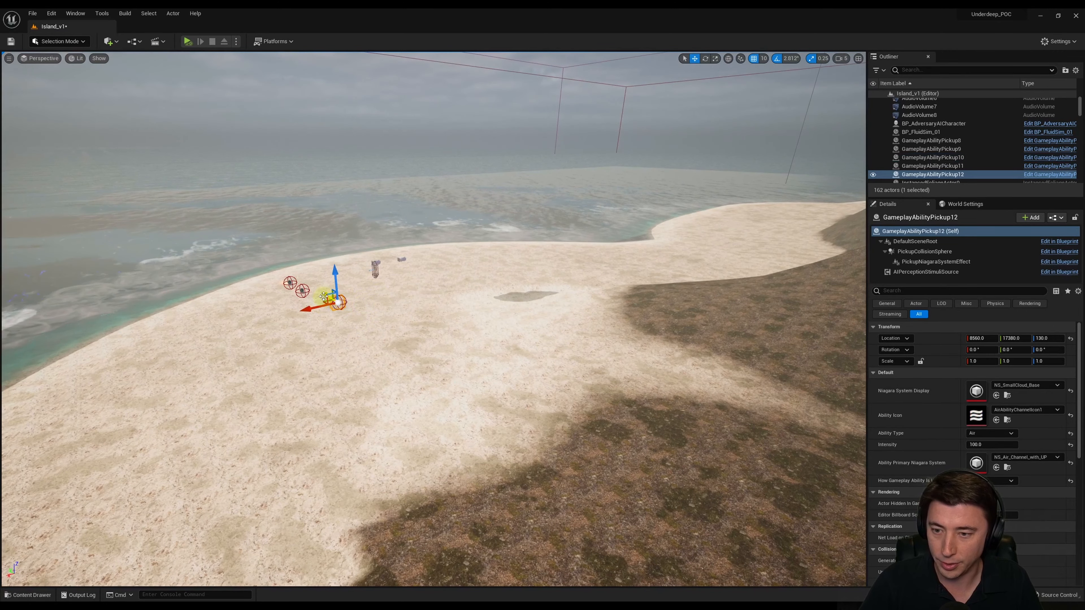
drag(501, 426, 659, 349)
right_drag(658, 348, 685, 334)
drag(685, 316, 686, 282)
right_drag(341, 339, 408, 339)
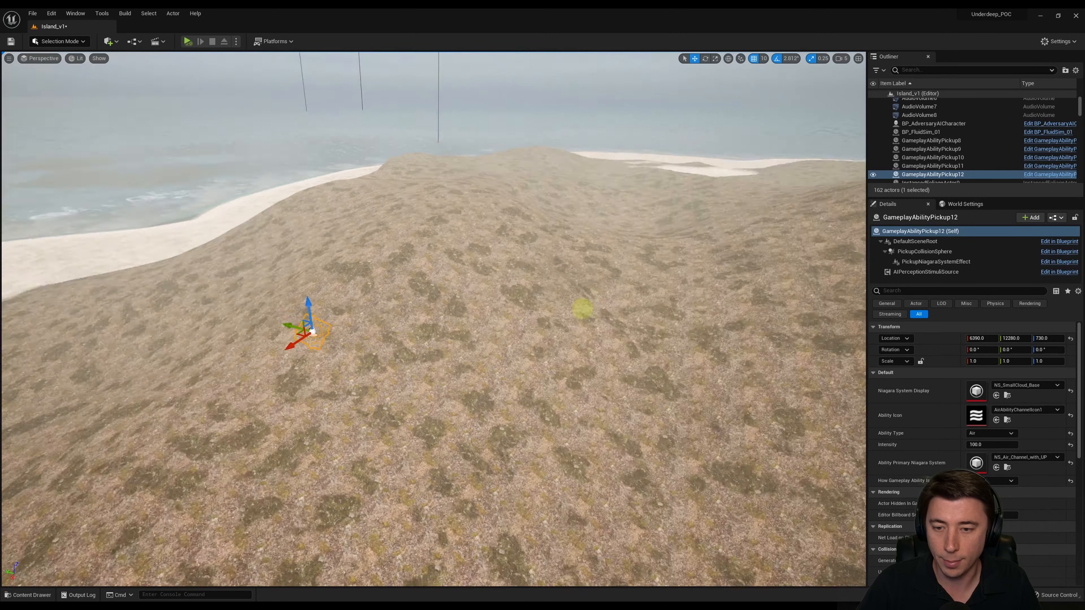
- Duplicate the beach fireball pickup again and place the copy higher inland at about X 4320, Y 7540, Z 1360
right_drag(583, 309, 474, 346)
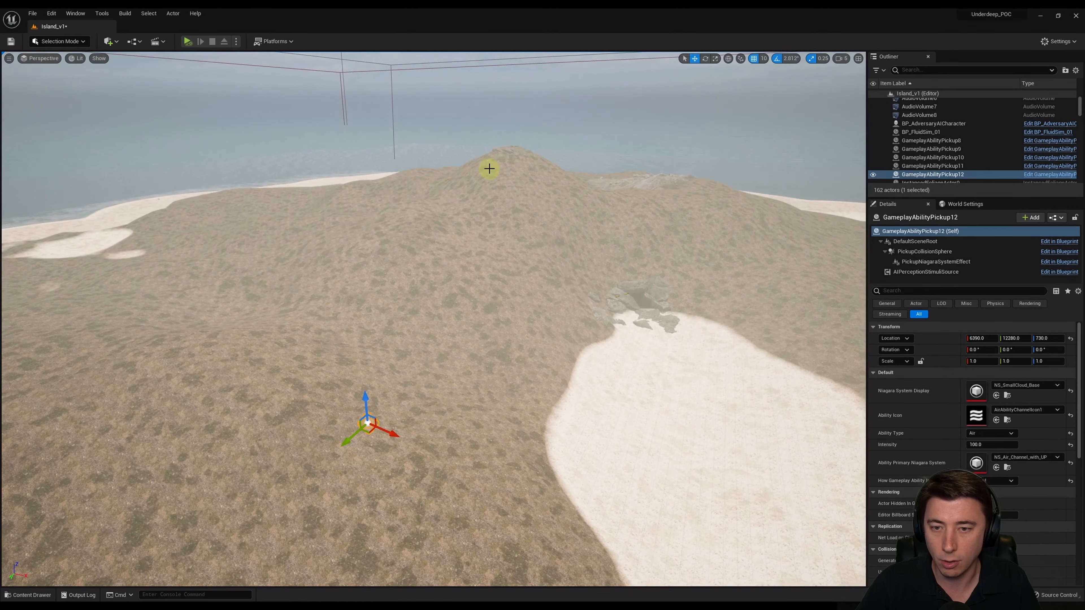
right_drag(490, 169, 223, 560)
click(282, 376)
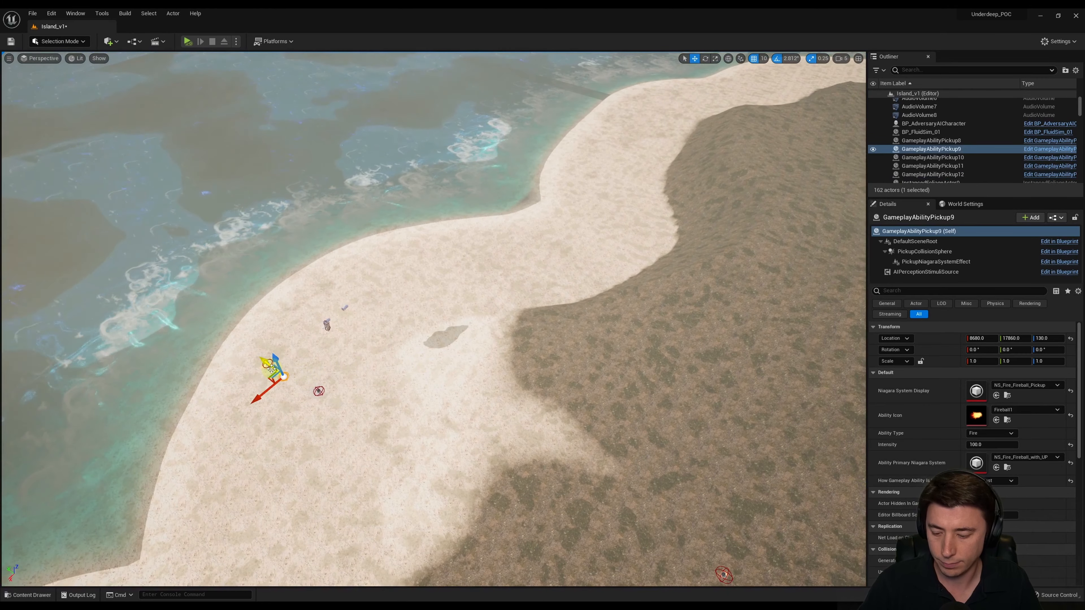
alt+drag(271, 369, 341, 429)
right_drag(342, 430, 295, 431)
drag(295, 431, 555, 297)
right_drag(555, 298, 518, 171)
drag(423, 361, 426, 407)
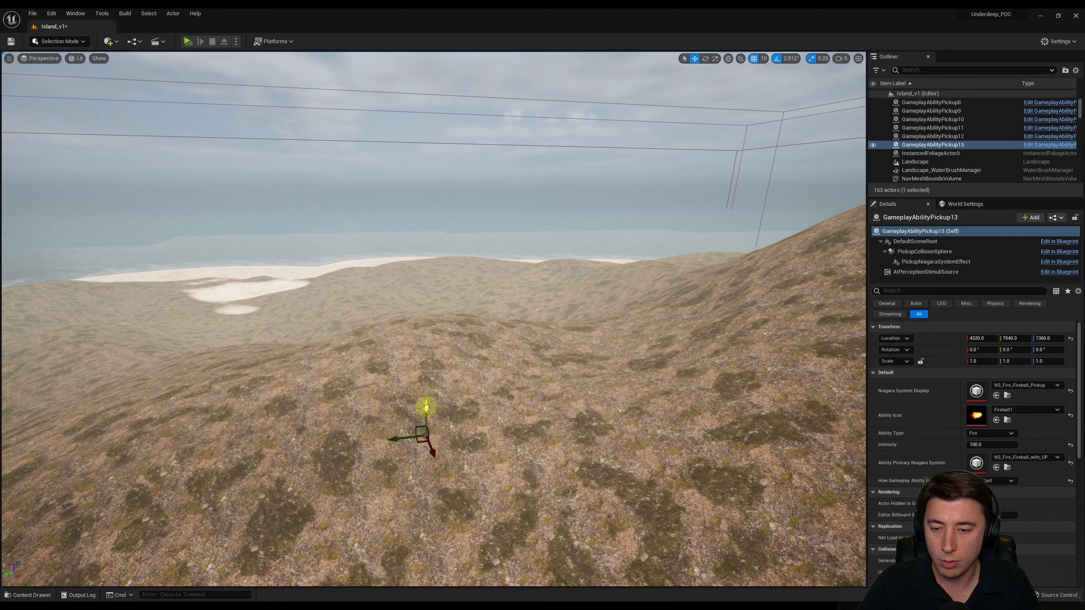
- Duplicate the flamethrower pickup, move the copy inland to about X 5360, Y 6270, and raise it toward the terrain surface
right_drag(602, 454, 436, 453)
click(308, 350)
alt+drag(362, 357, 551, 410)
right_drag(551, 410, 589, 429)
drag(295, 403, 575, 307)
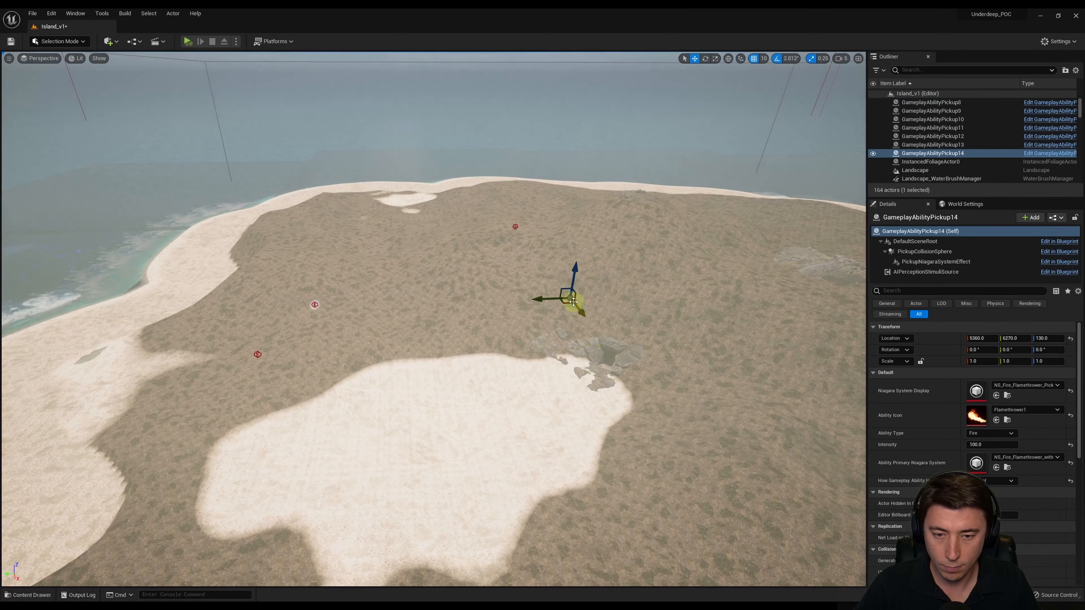
right_drag(576, 307, 598, 316)
drag(579, 316, 579, 283)
- Duplicate a fireball pickup once more and place the copy near the hilltop at about X 4700, Y 5090, Z 2430
right_drag(579, 283, 252, 339)
click(252, 339)
alt+drag(252, 341, 432, 368)
right_drag(431, 367, 734, 254)
drag(398, 495, 555, 394)
right_drag(555, 394, 527, 400)
drag(557, 390, 701, 299)
right_drag(701, 299, 521, 303)
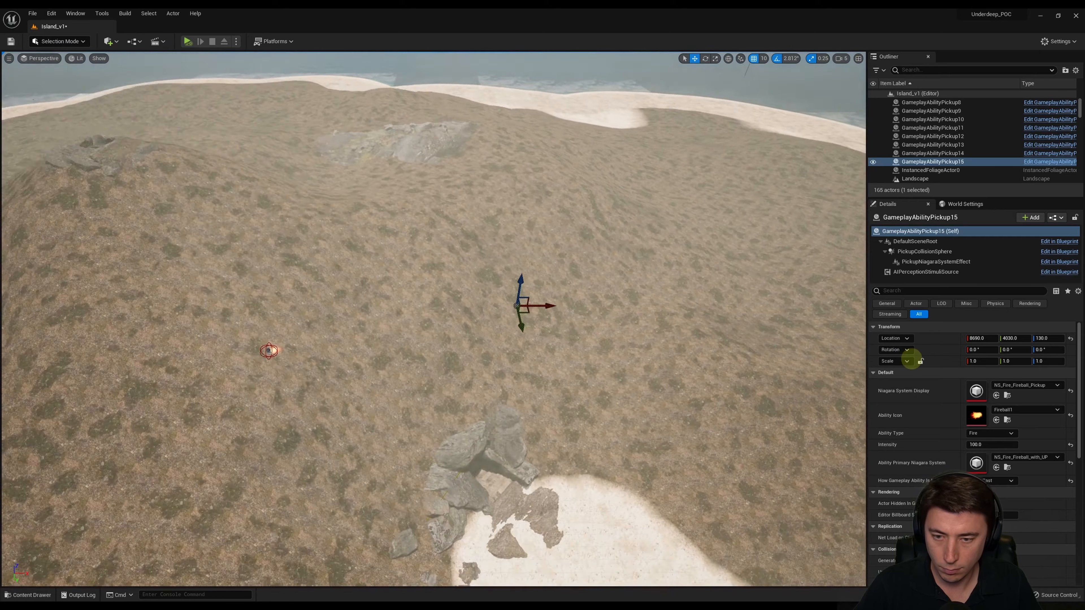
drag(521, 303, 399, 281)
right_drag(400, 281, 710, 249)
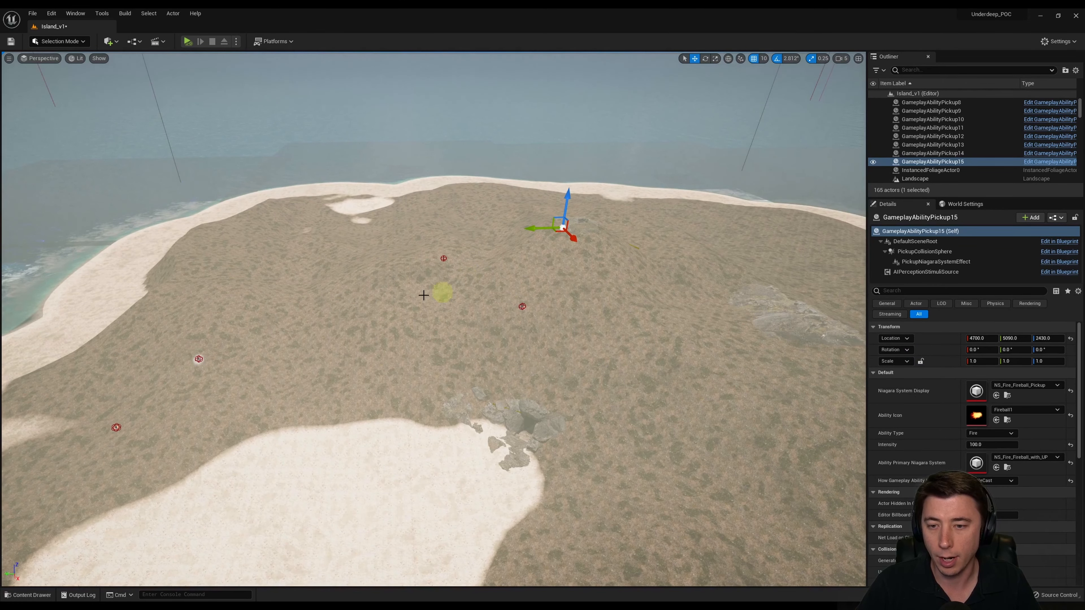
- Simulate the level and follow the AI character from the beach inland to check how it seeks the pickups
right_drag(435, 287, 480, 274)
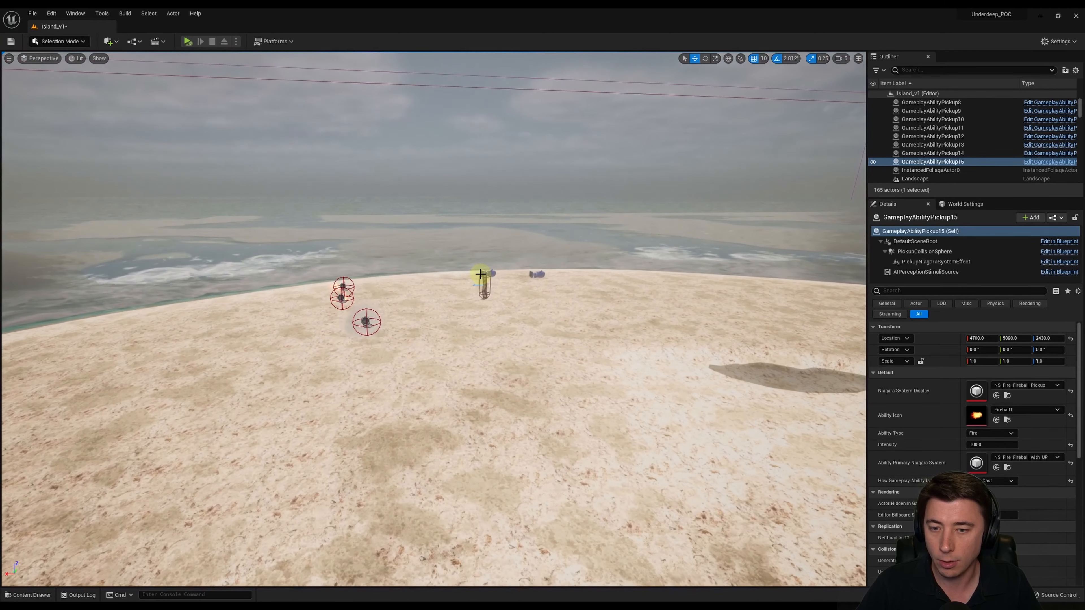
click(186, 42)
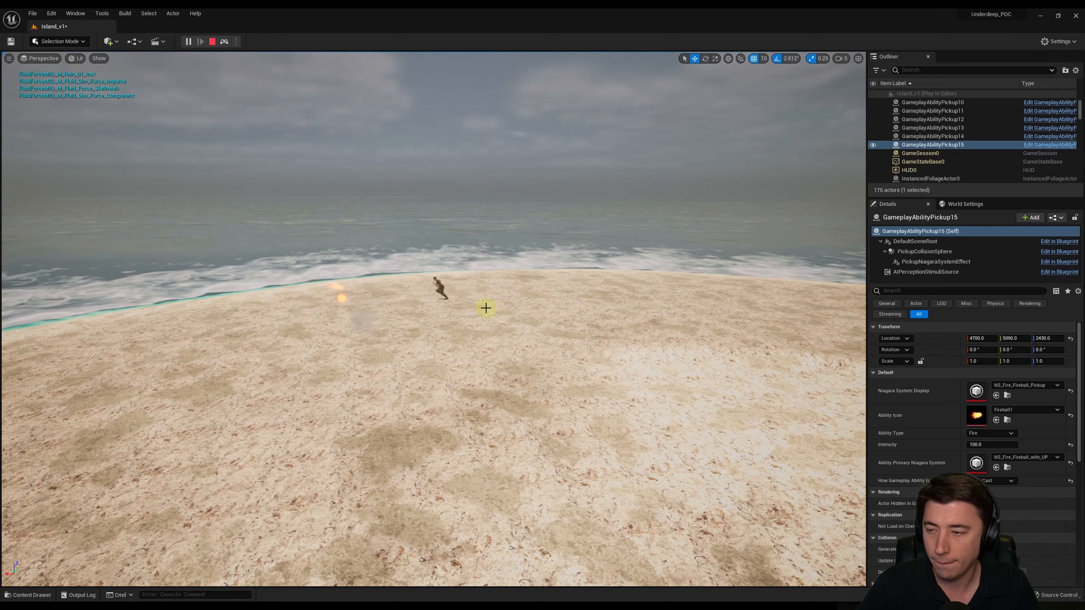
right_drag(265, 245, 519, 232)
key(w)
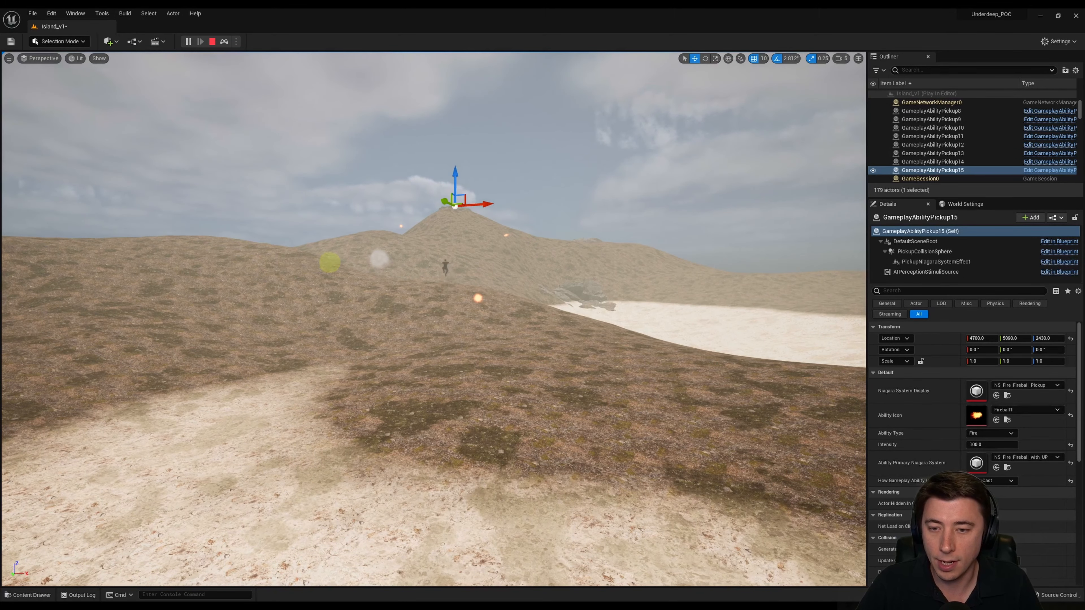
key(w)
mouse_move(329, 260)
right_down()
mouse_move(327, 233)
mouse_move(336, 243)
mouse_move(315, 235)
mouse_move(327, 259)
right_up()
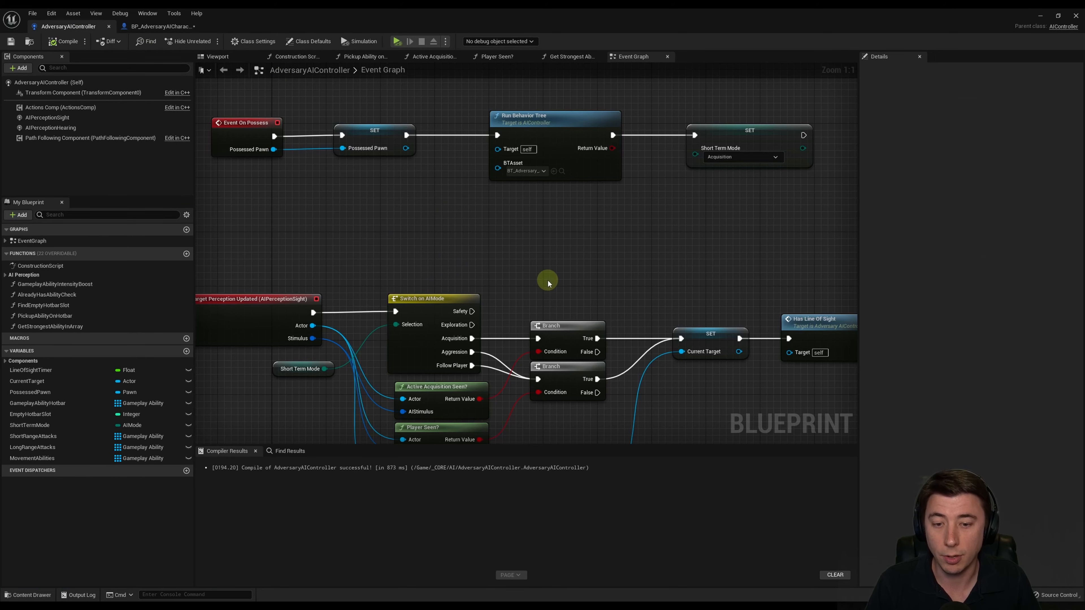
- In AdversaryAIController, insert a Print String showing the perceived Actor's display name between the Acquisition branch's True output and Set Current Target, then compile
drag(597, 339, 606, 235)
text(print)
key(Return)
drag(318, 335, 606, 256)
drag(454, 265, 520, 253)
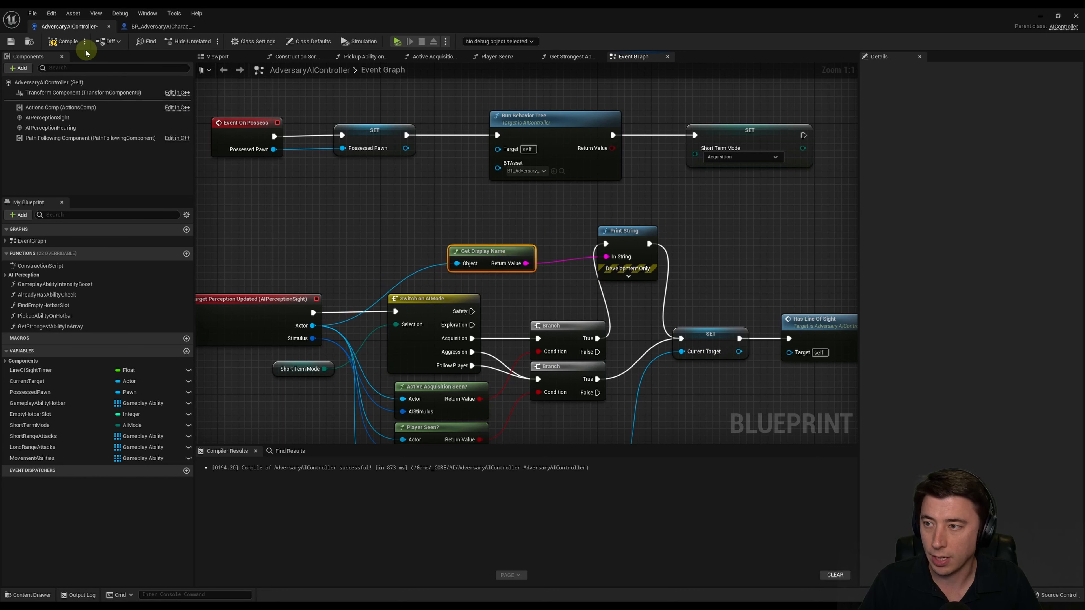
key(F7)
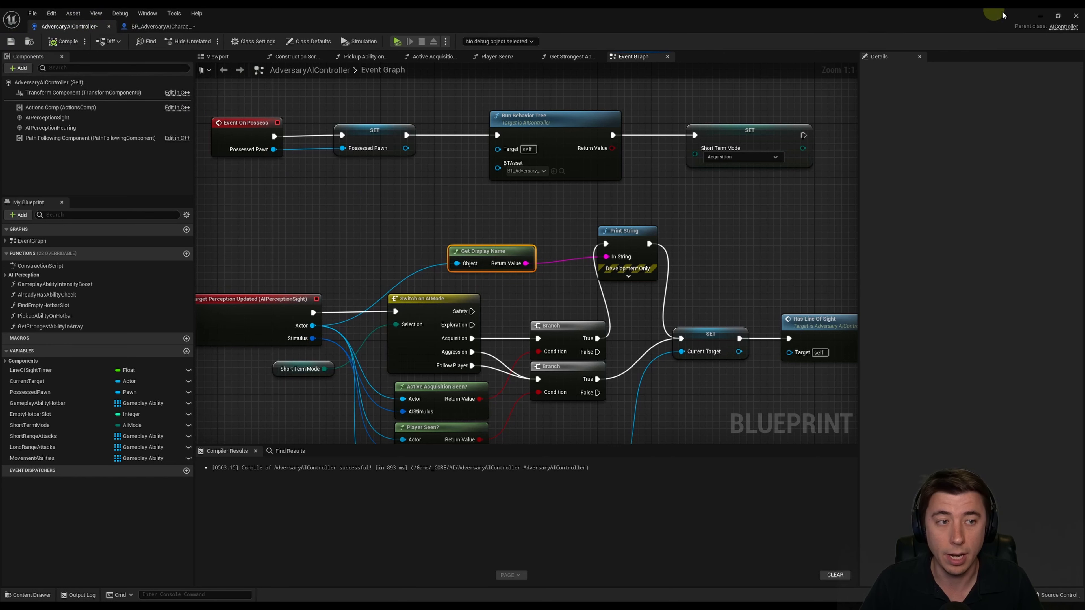
- Simulate the level again to examine the printed names of the perceived pickups, then stop the simulation
click(1040, 15)
key(alt+p)
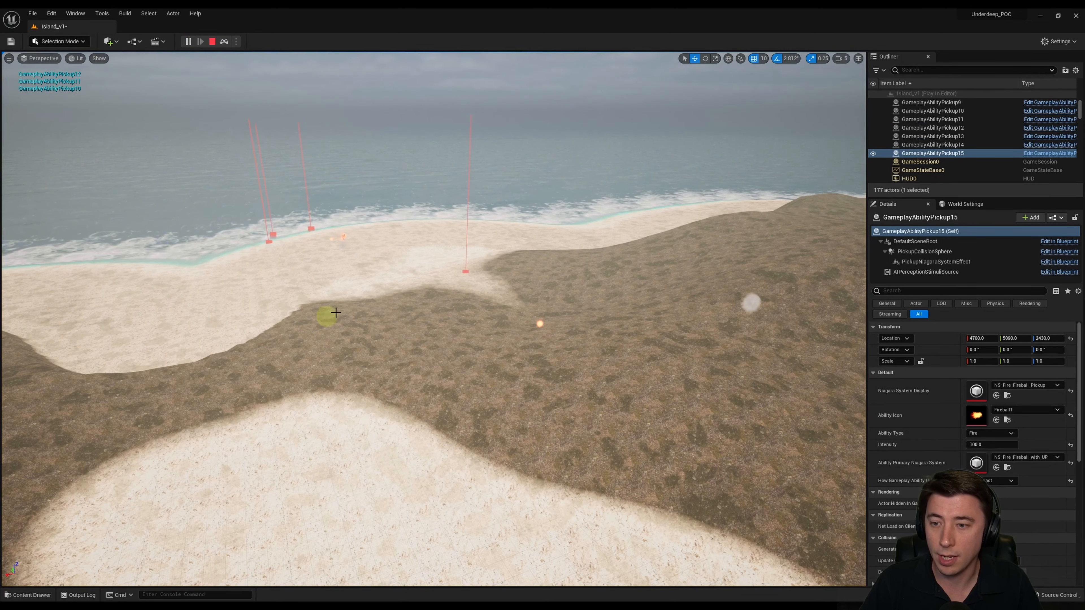
right_drag(383, 281, 256, 245)
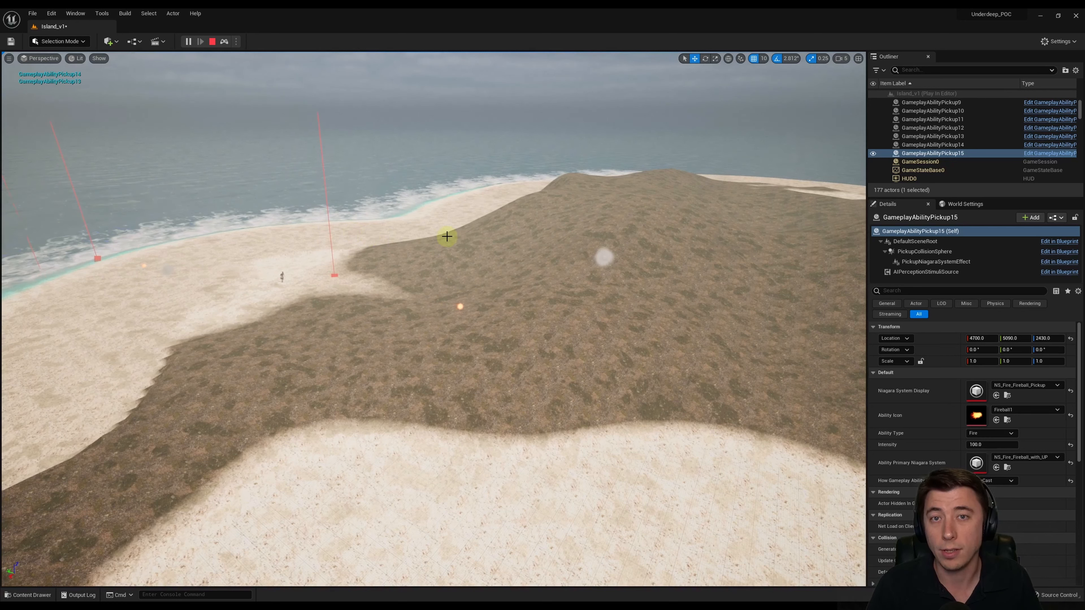
key(Escape)
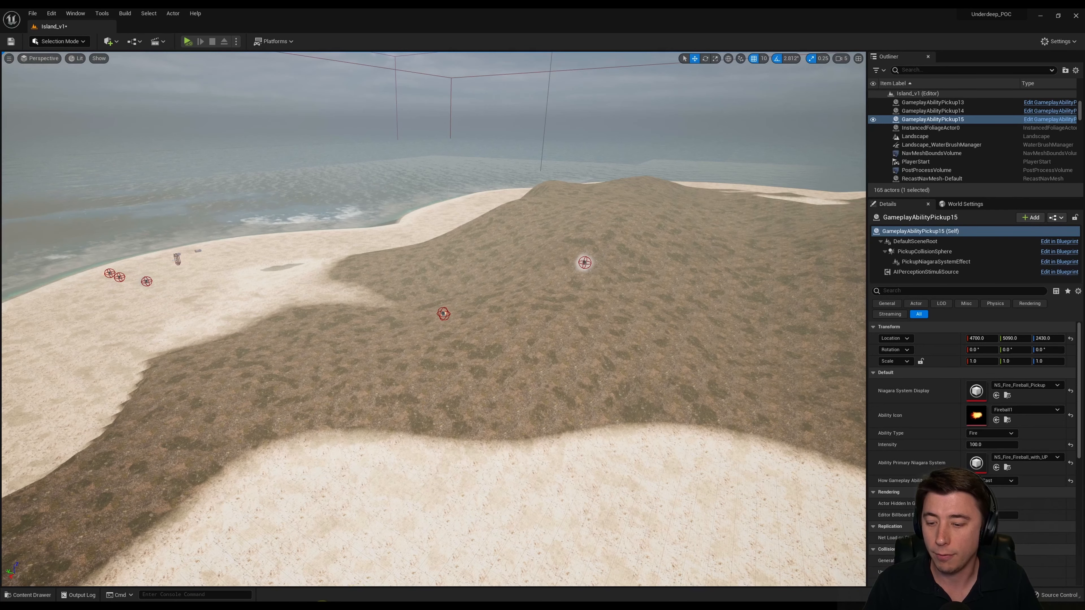
- In AdversaryAIController, duplicate the CurrentTarget variable, name the copy PotentialAcquisitions, and make it an array of Actors
mouse_move(320, 606)
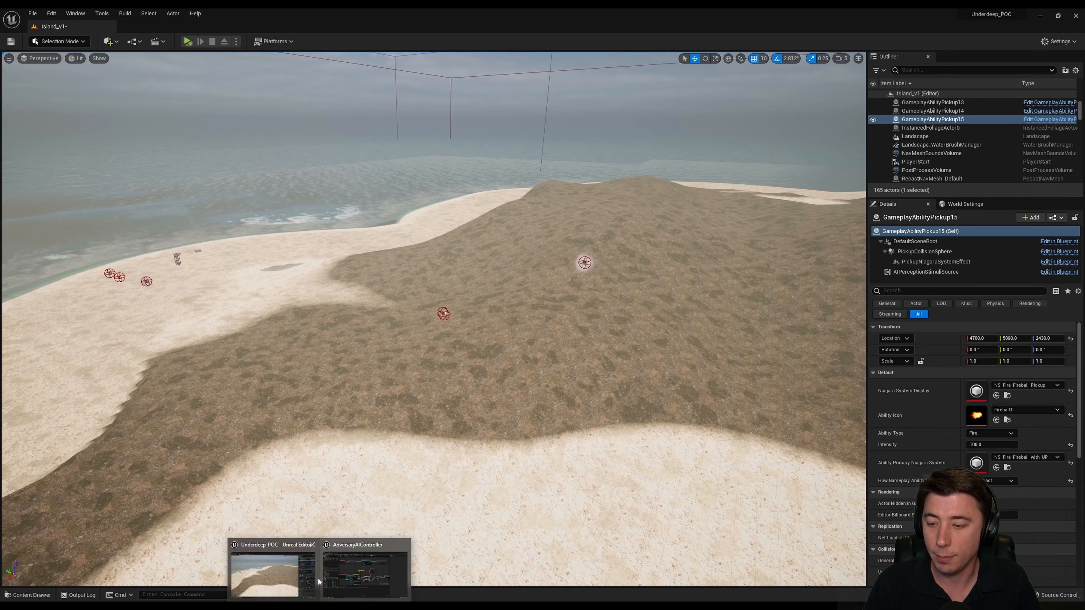
click(357, 565)
right_drag(265, 387, 295, 354)
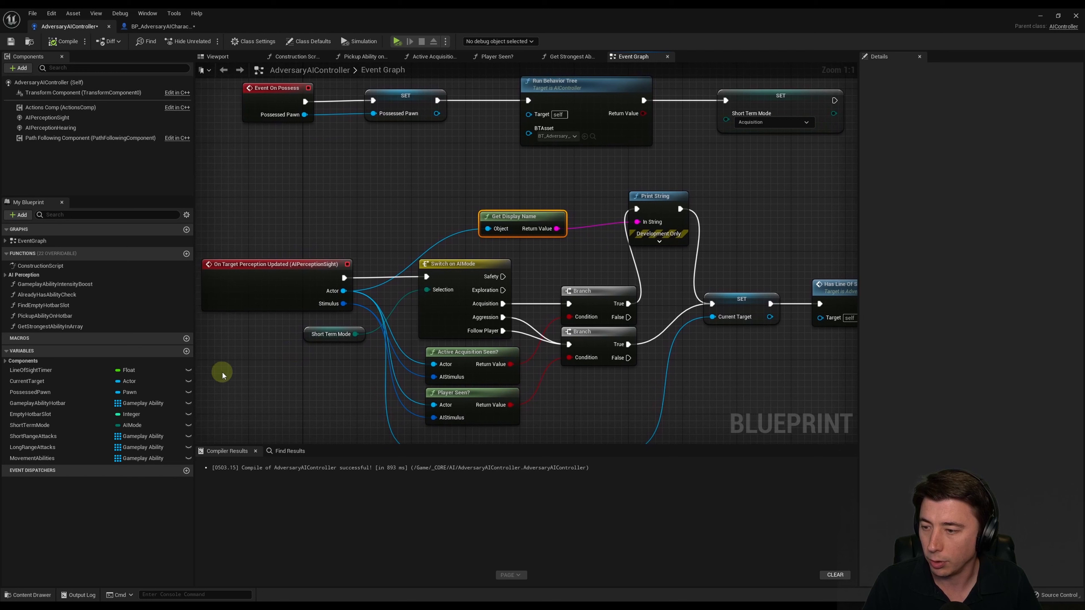
right_click(49, 383)
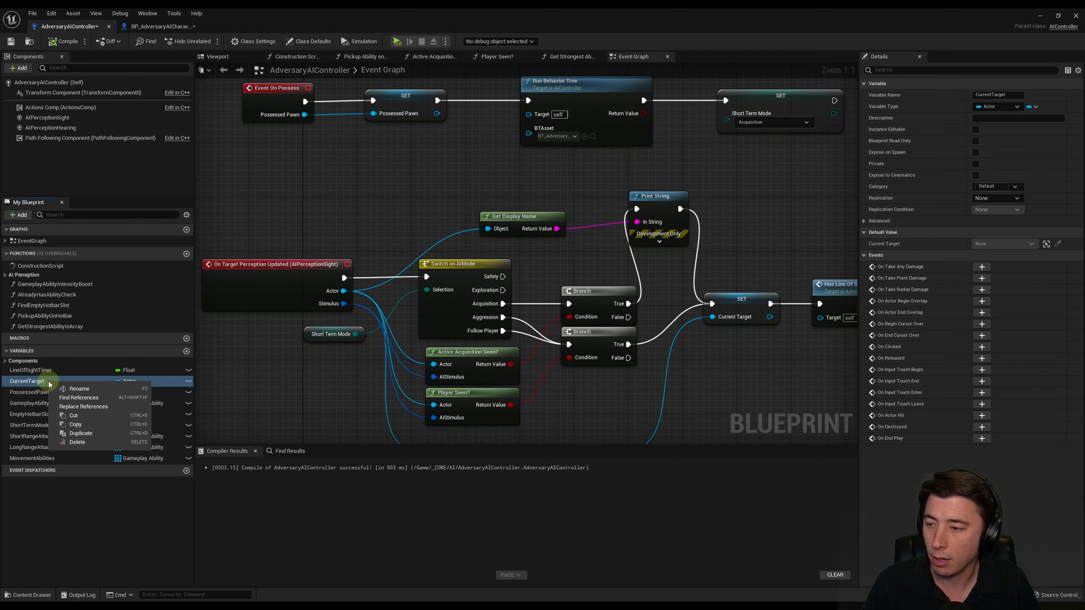
click(80, 433)
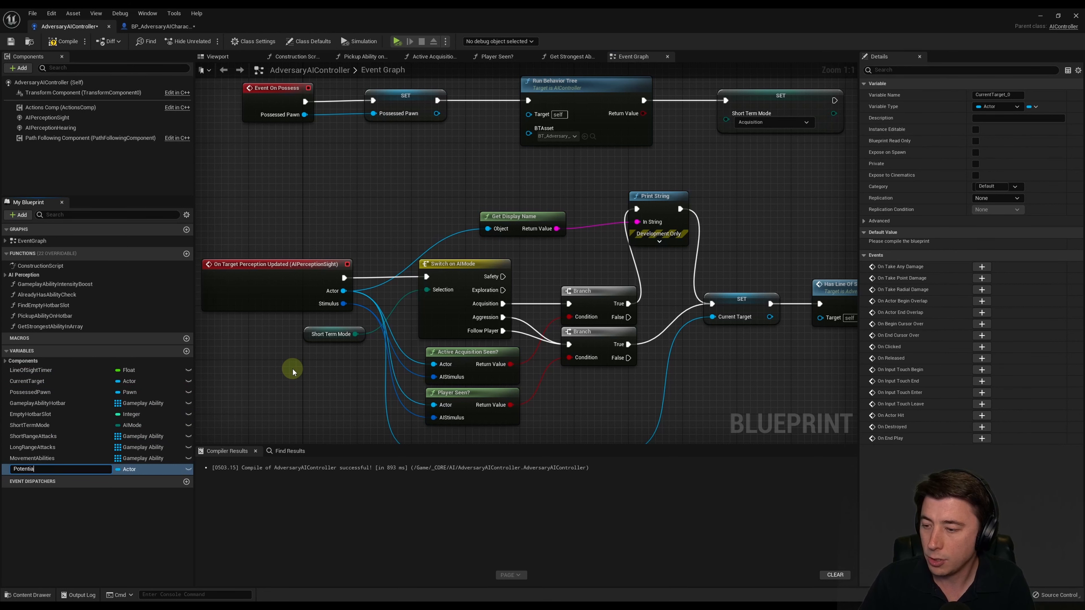
text(PotentialAcquisitions)
key(Return)
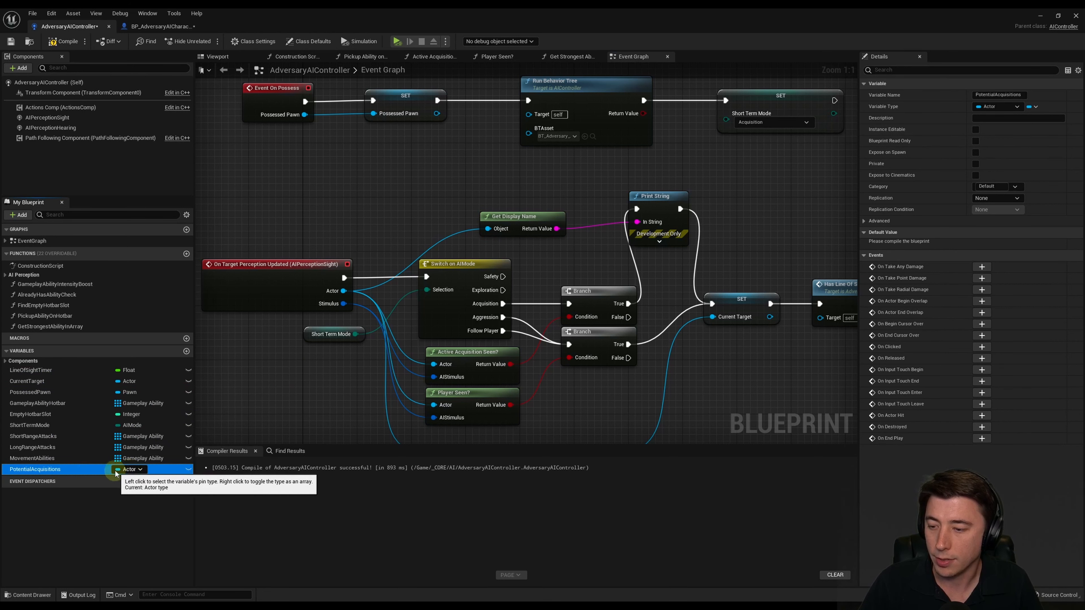
click(118, 470)
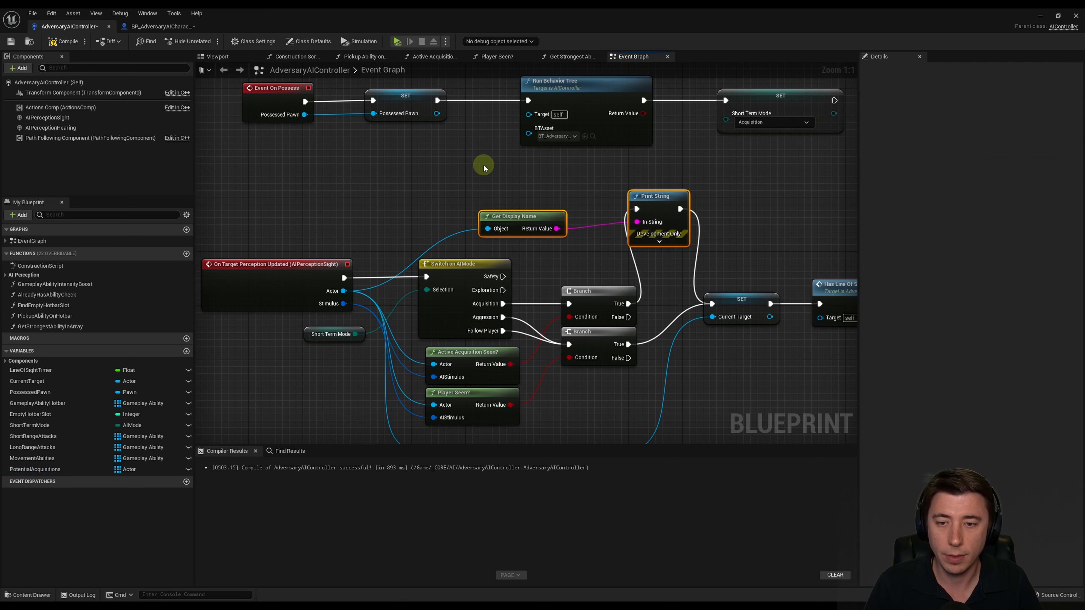
- Delete the Get Display Name and Print String nodes and reconnect the Acquisition branch's True output directly to Set Current Target
click(476, 173)
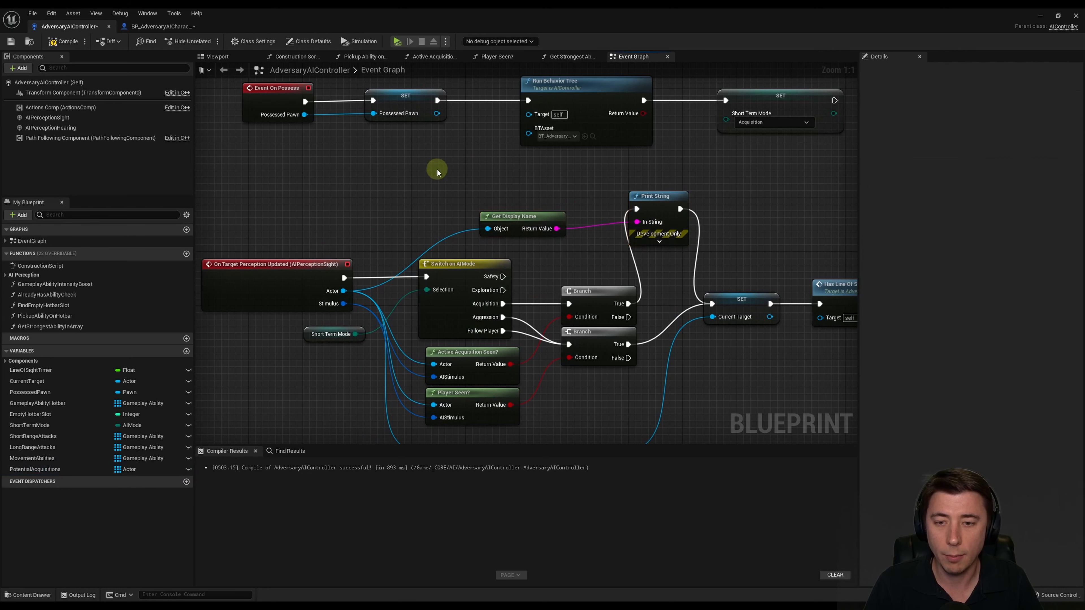
drag(441, 171, 661, 228)
key(Delete)
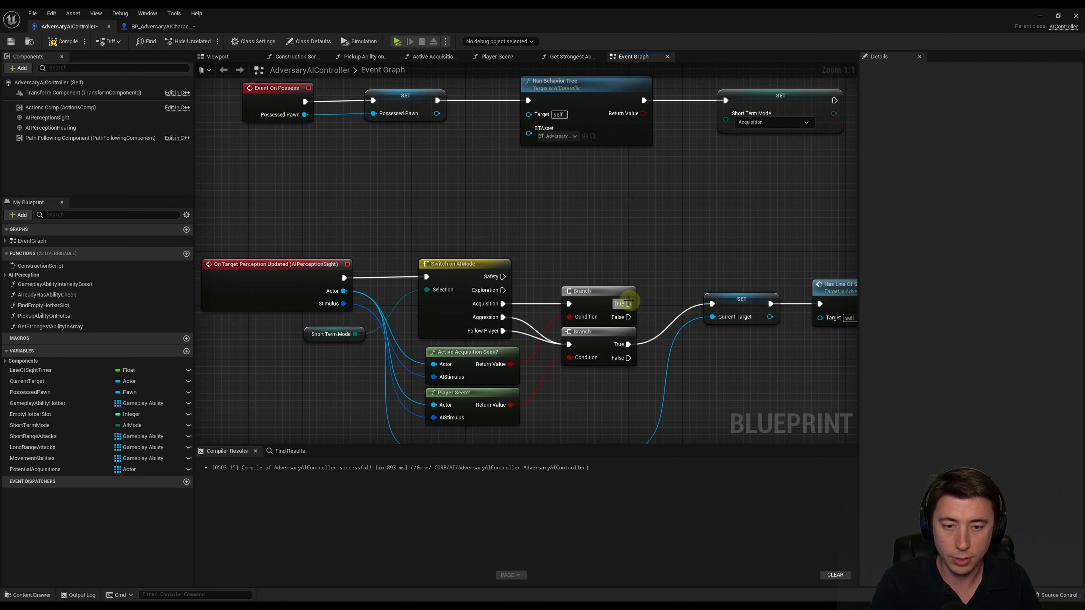
drag(628, 304, 711, 303)
right_drag(711, 303, 702, 257)
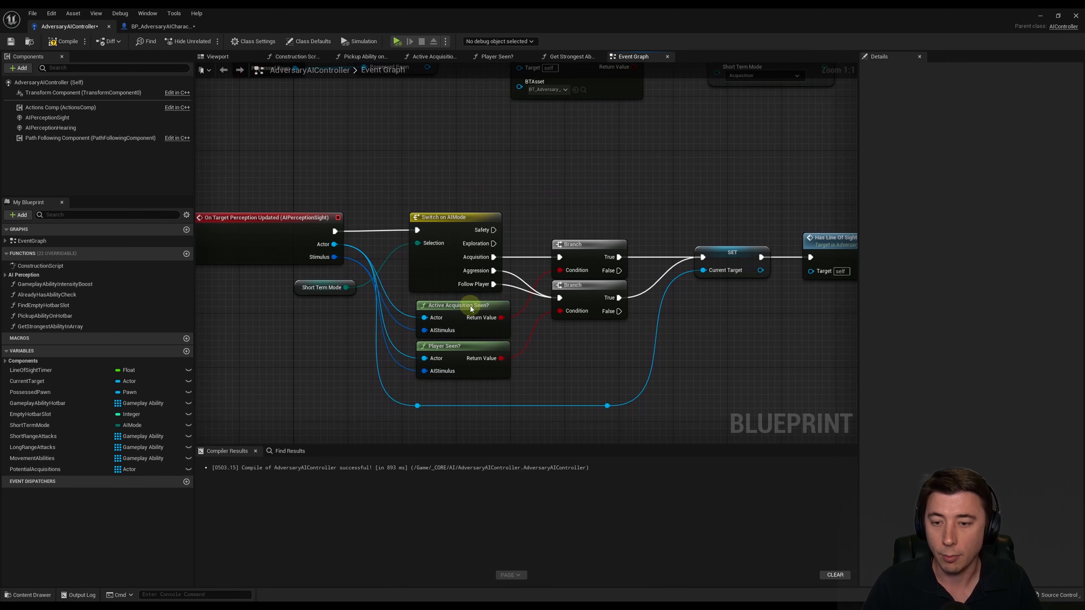
- Duplicate the ActiveAcquisitionSeen? function and name the copy AcquisitionAssessment
click(503, 303)
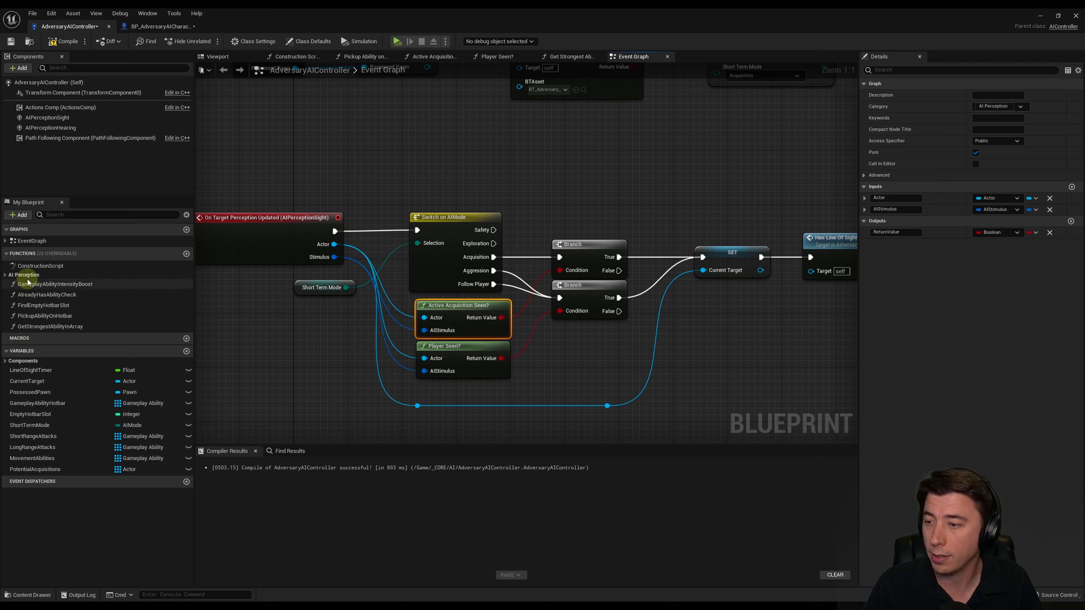
click(6, 275)
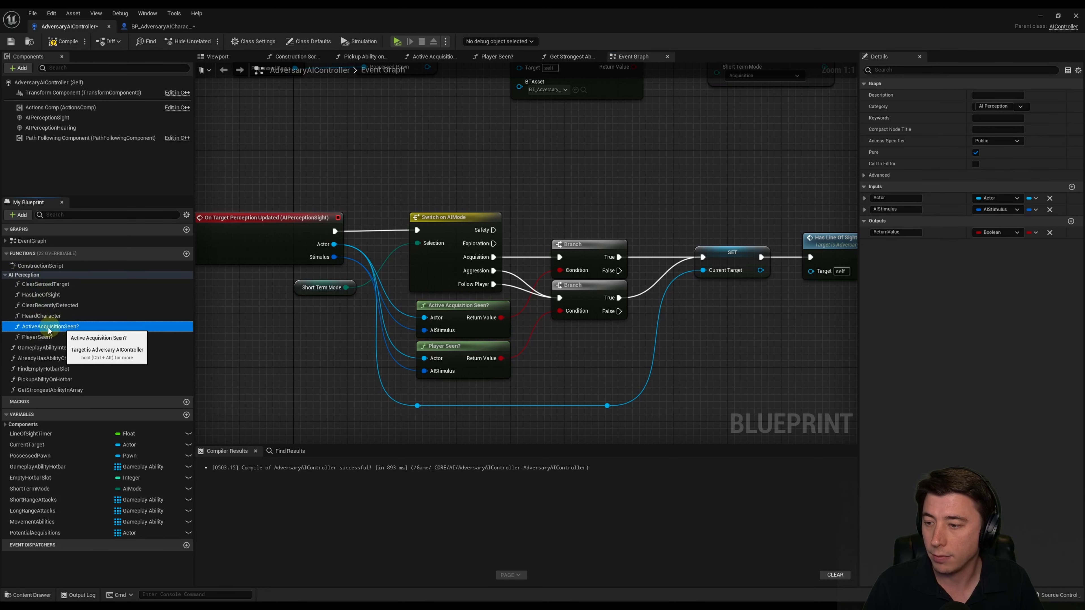
right_click(58, 327)
click(90, 386)
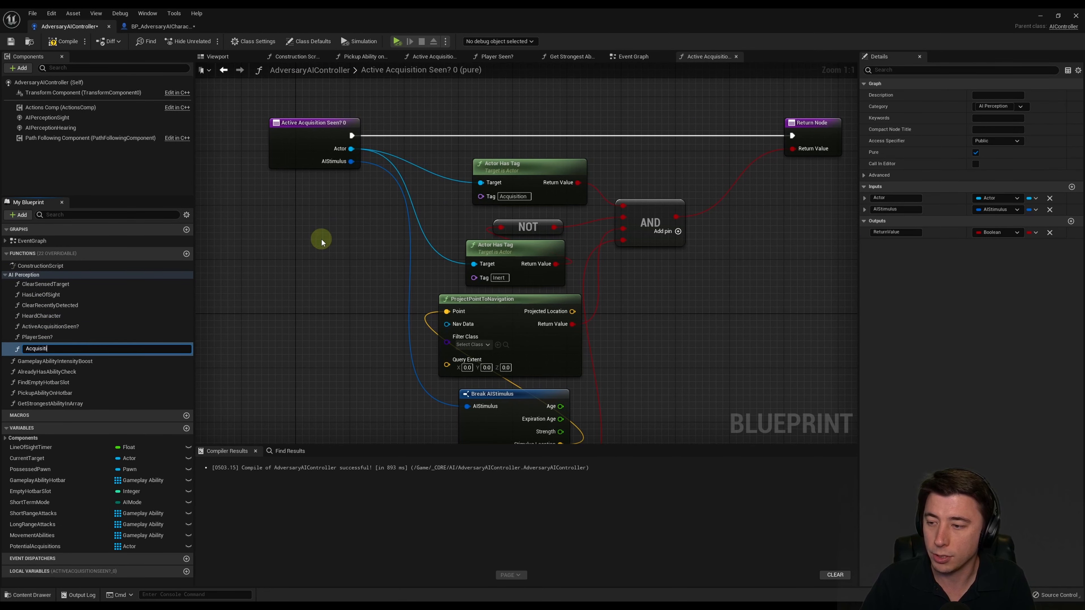
text(AcquisitionAssessment)
key(Return)
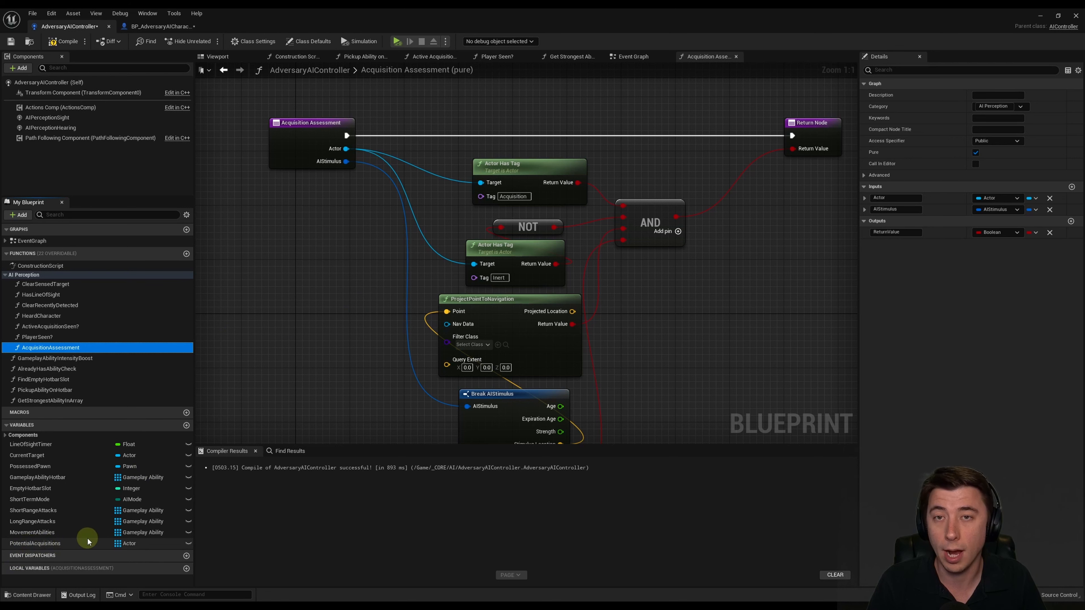
- In the Acquisition Assessment function, promote the Actor input to a local variable named LocalActorToAssess
drag(317, 122, 235, 123)
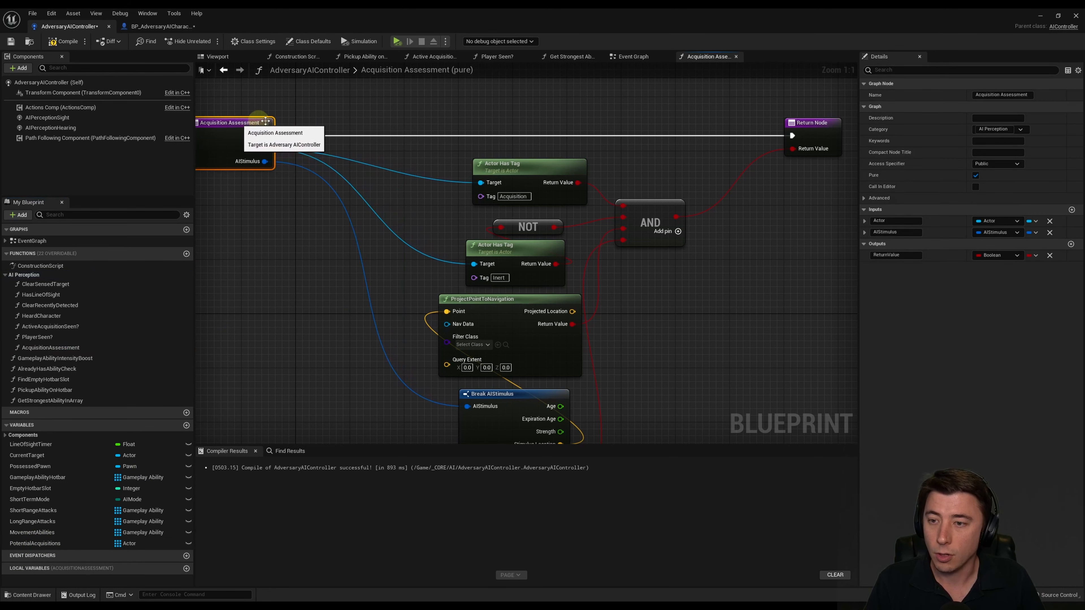
right_drag(282, 160, 350, 178)
right_click(332, 166)
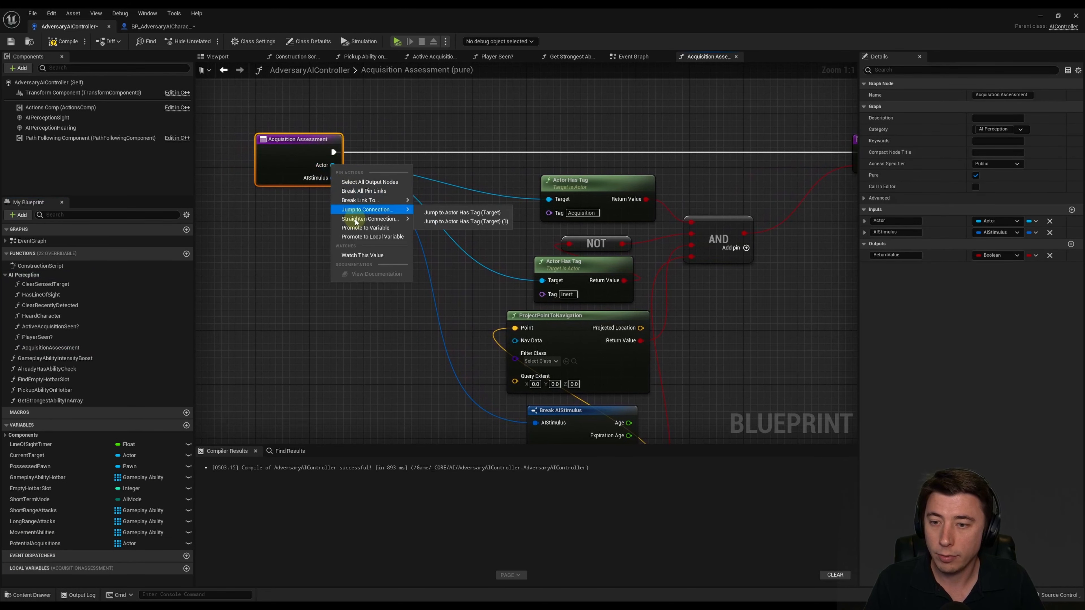
click(364, 237)
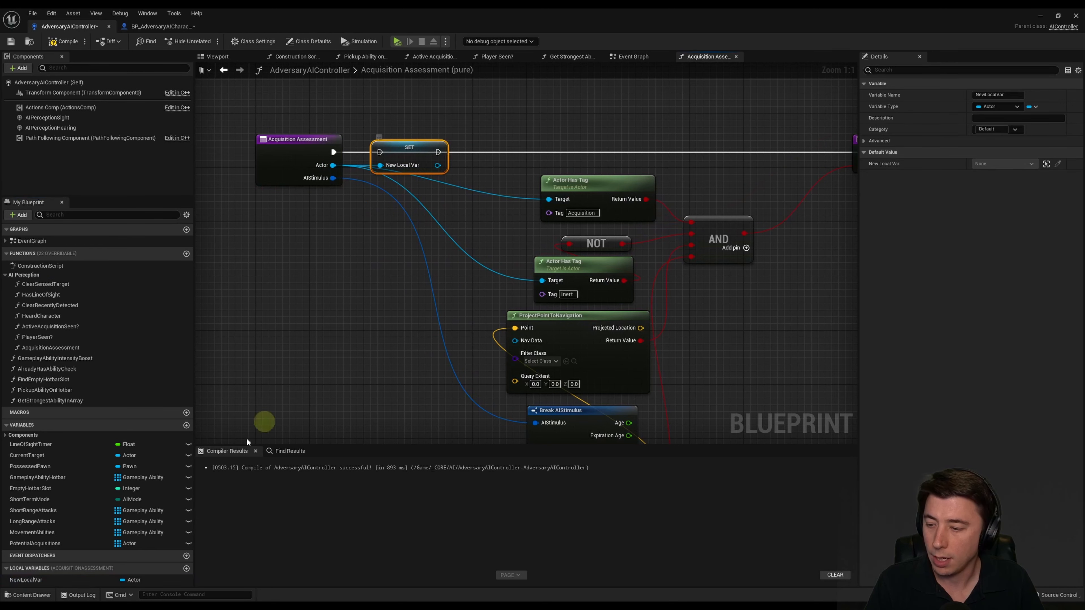
right_click(38, 580)
click(71, 528)
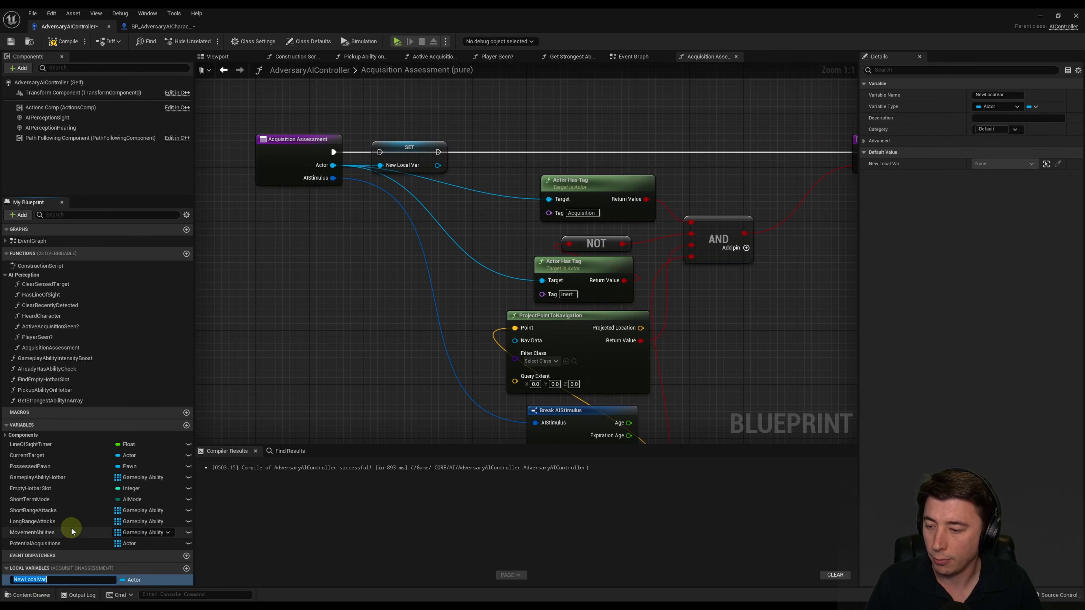
text(LocalActorToa)
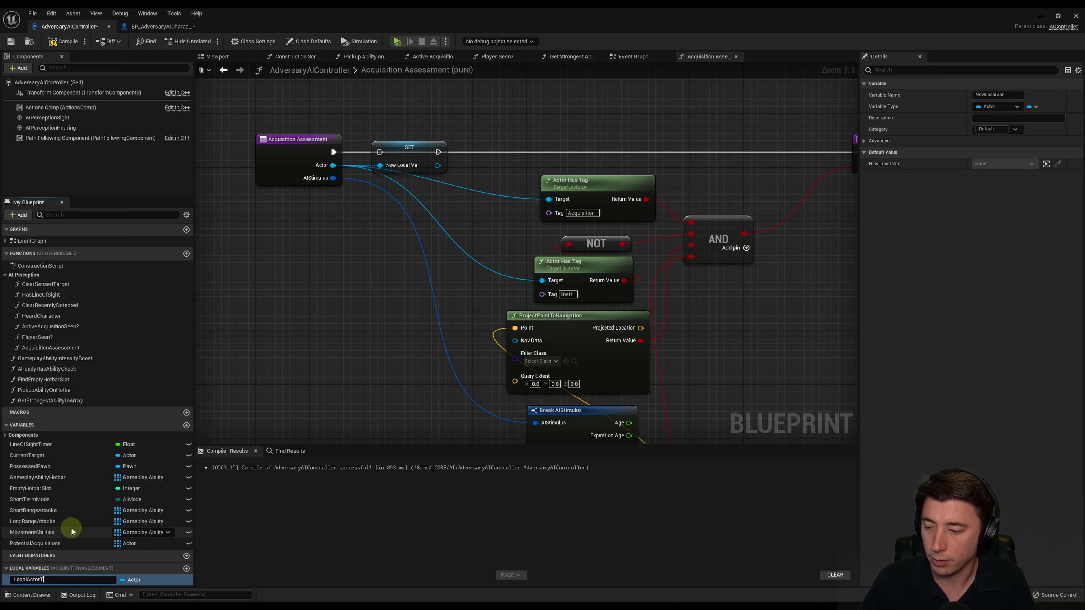
key(BackSpace)
text(Assess)
key(Return)
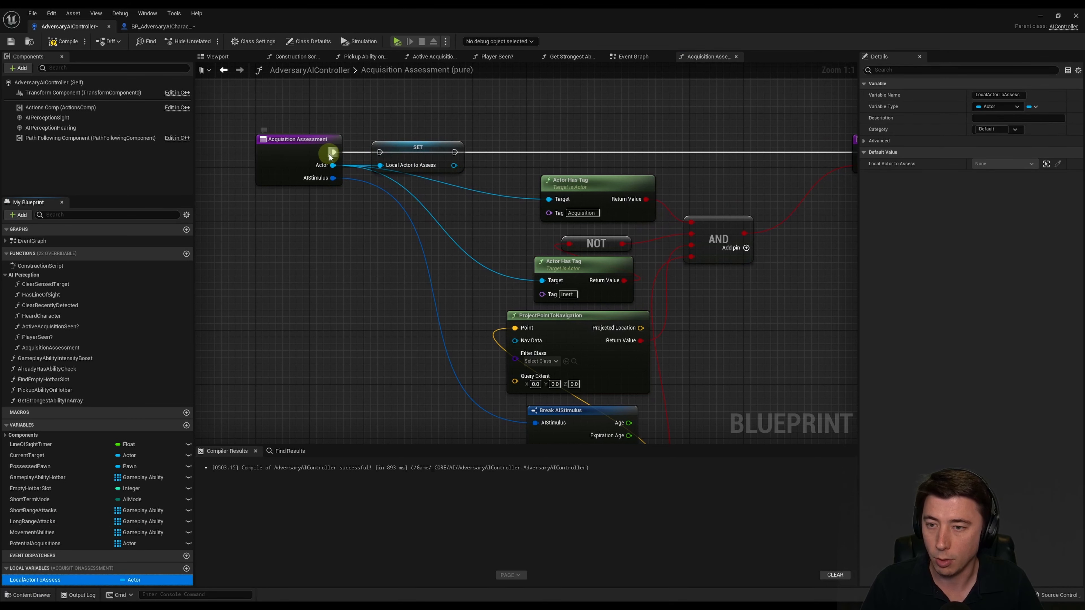
- Connect the function entry's execution to Set Local Actor to Assess and feed both Actor Has Tag targets from its output
drag(334, 152, 380, 152)
right_drag(487, 240, 422, 210)
drag(384, 159, 473, 275)
drag(388, 148, 709, 136)
right_drag(722, 136, 484, 141)
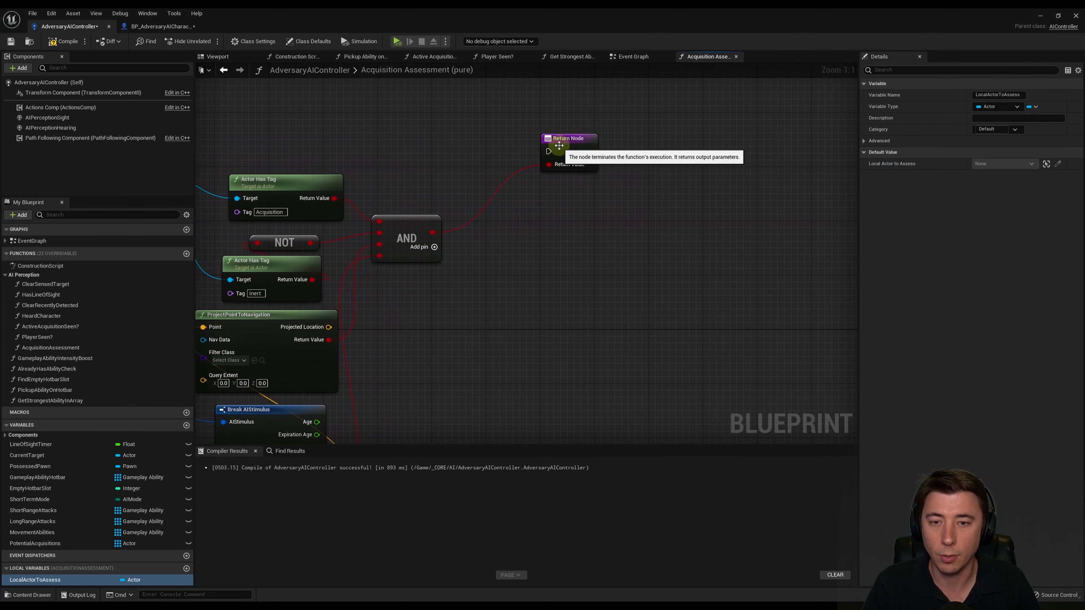
- Shift the Return Node farther away, add a Branch conditioned on the AND result, and run it from Set Local Actor to Assess
drag(561, 144, 796, 144)
right_drag(465, 218, 570, 223)
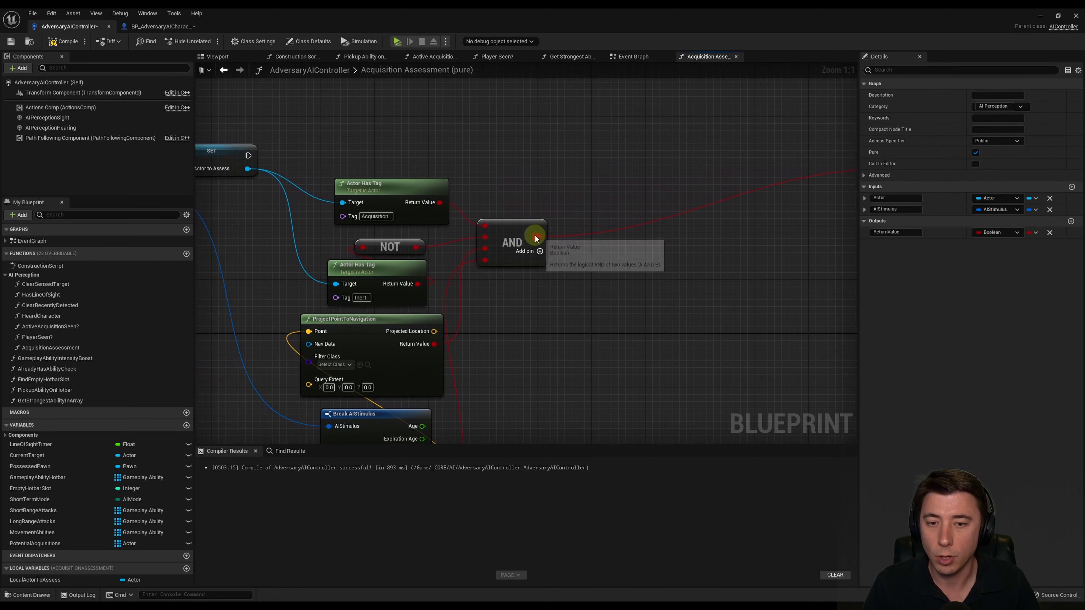
drag(537, 236, 584, 133)
text(branch)
key(Return)
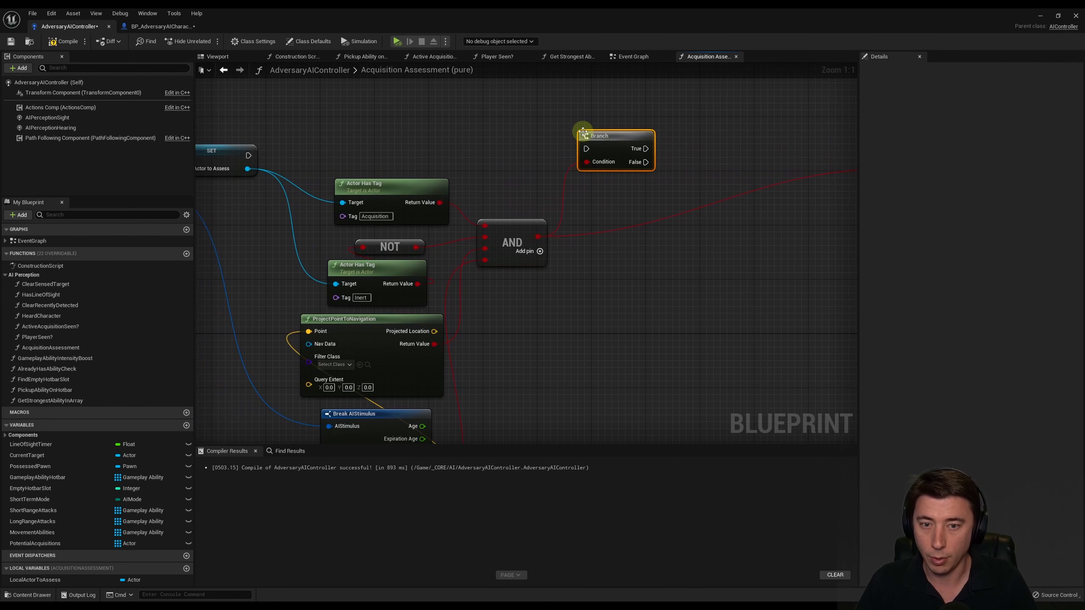
drag(248, 156, 582, 142)
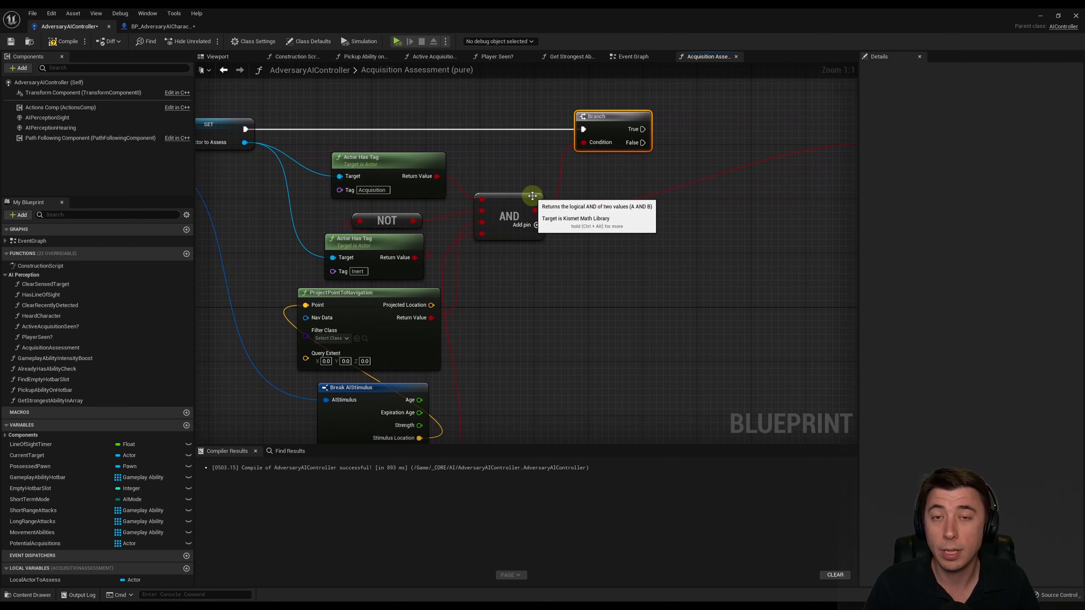
- Review the actor tag, navigation projection and stimulus checks that feed the AND node
right_drag(466, 293, 595, 288)
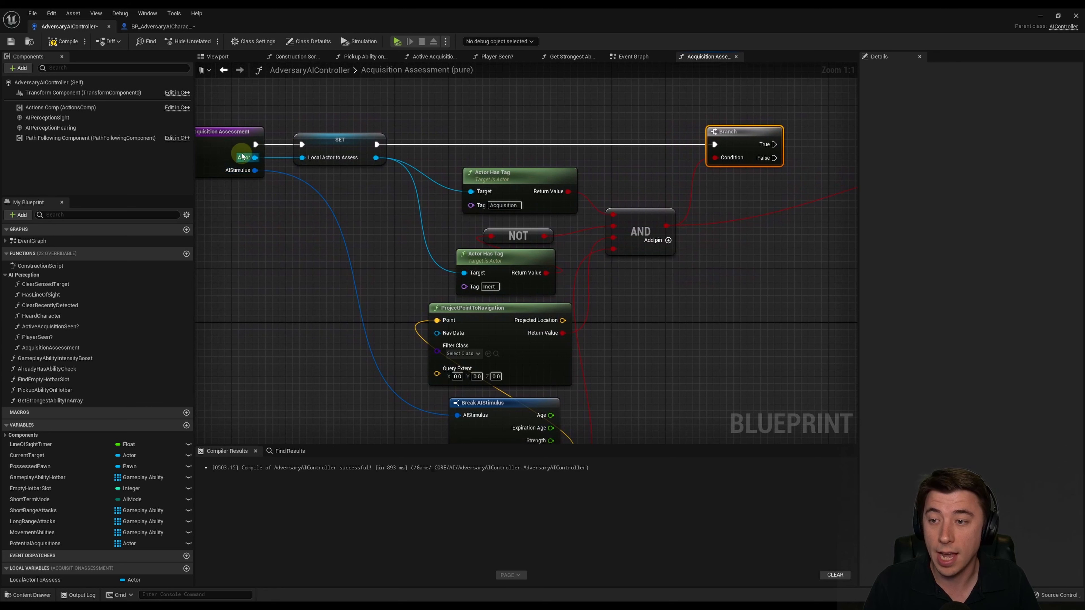
right_drag(387, 194, 322, 154)
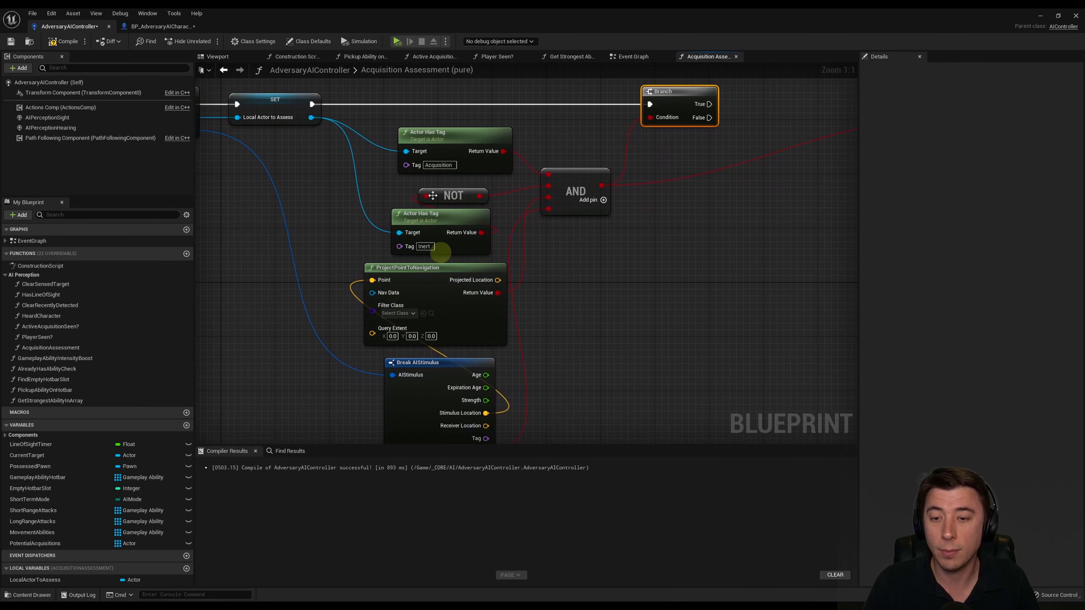
right_drag(535, 150, 640, 175)
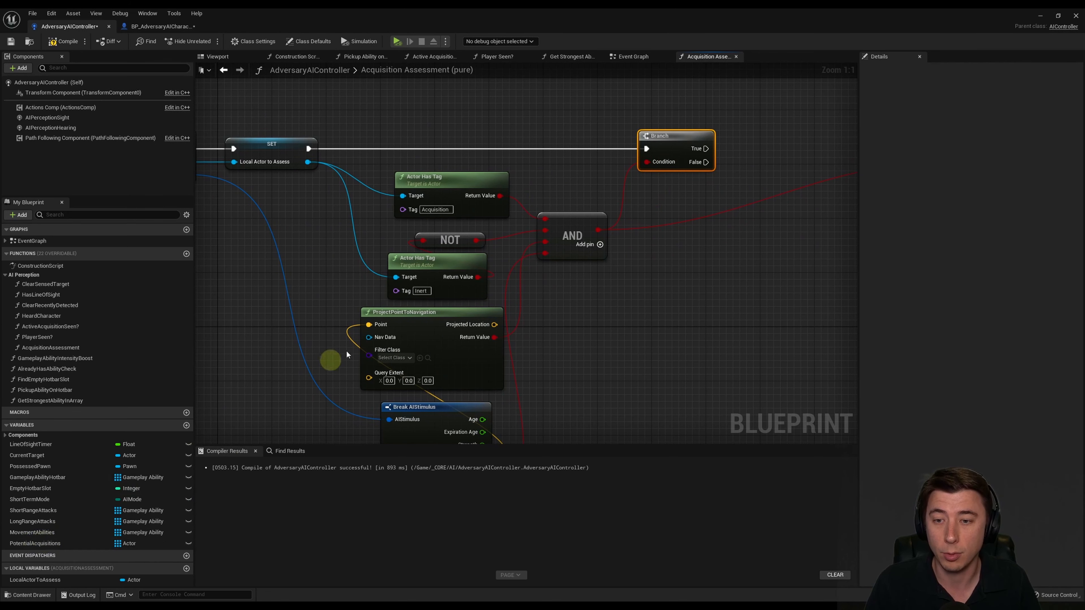
click(374, 237)
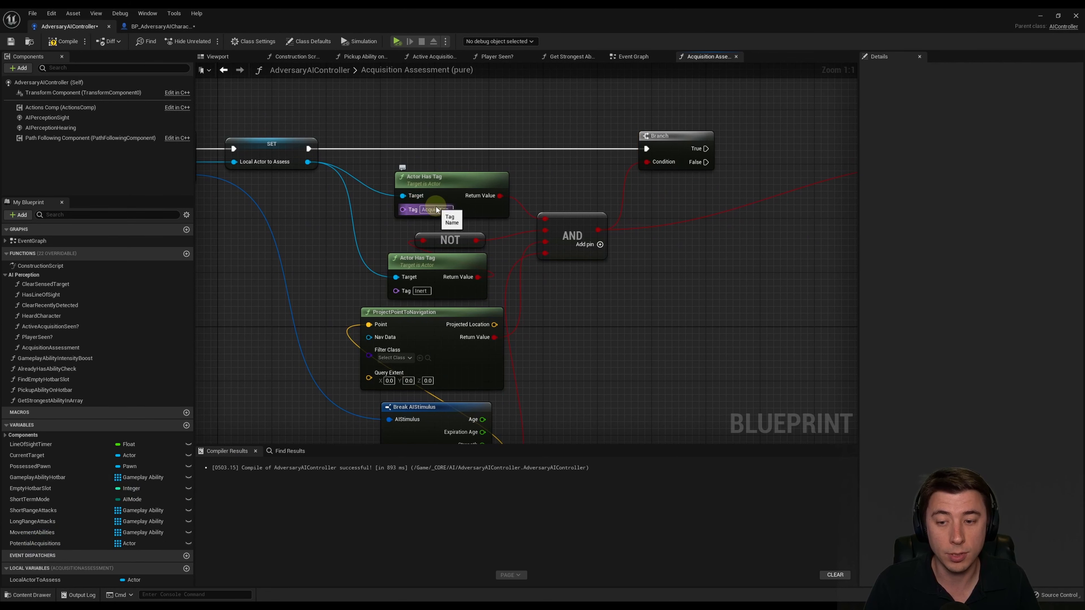
right_drag(575, 344, 569, 284)
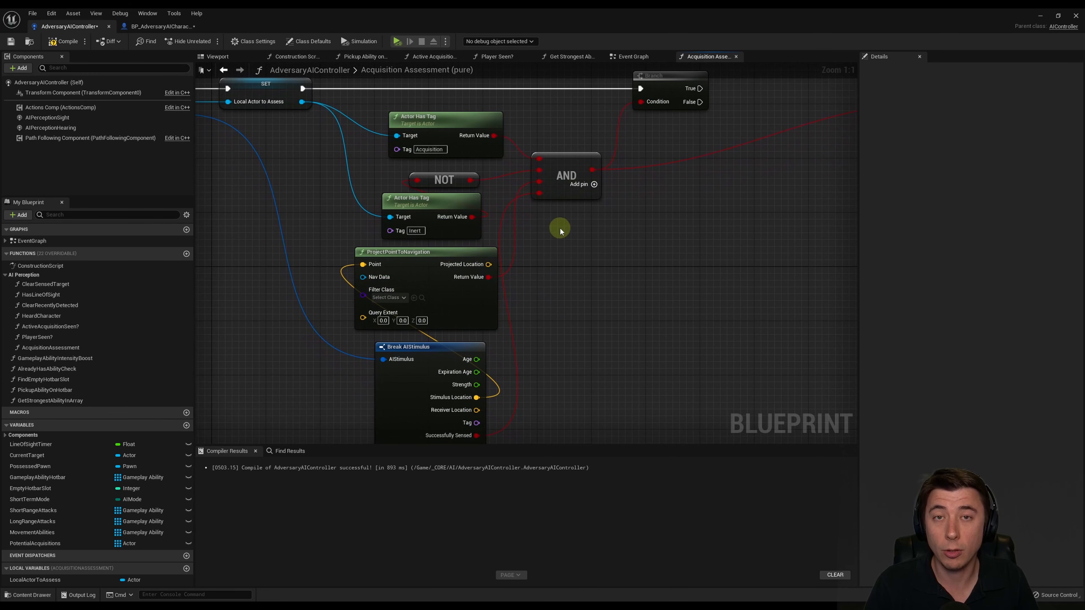
right_drag(561, 231, 556, 278)
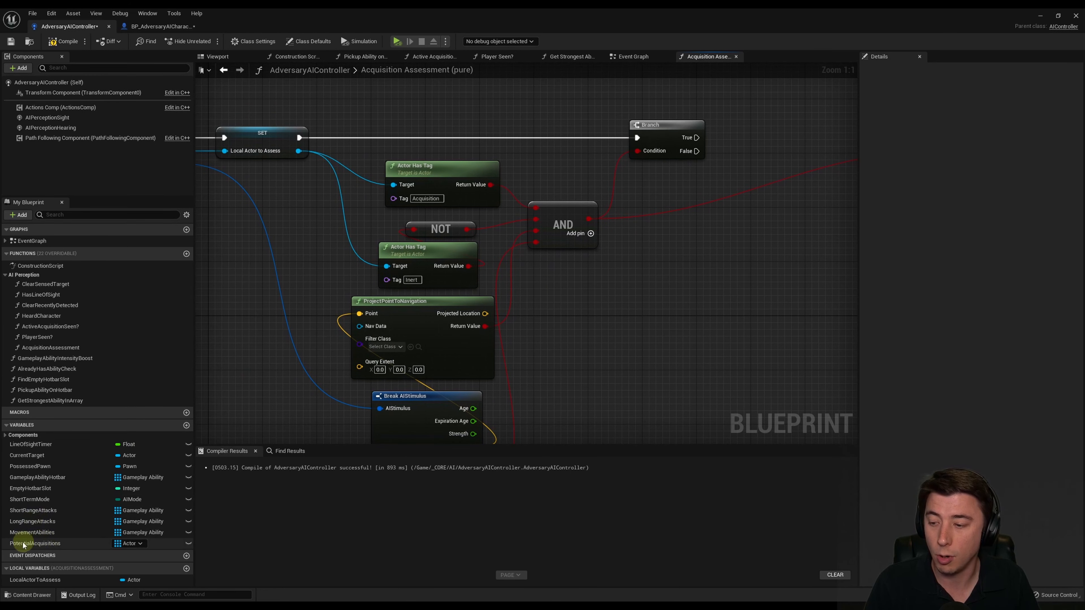
- Add a Contains Item node that checks whether the Potential Acquisitions array contains Local Actor to Assess
click(39, 544)
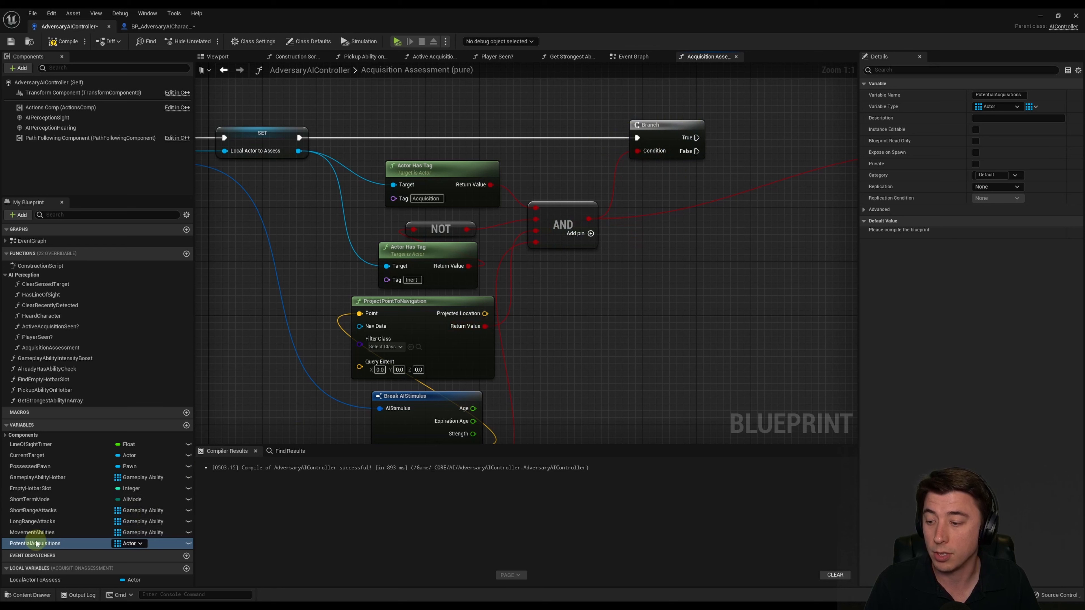
drag(35, 547, 645, 175)
click(674, 195)
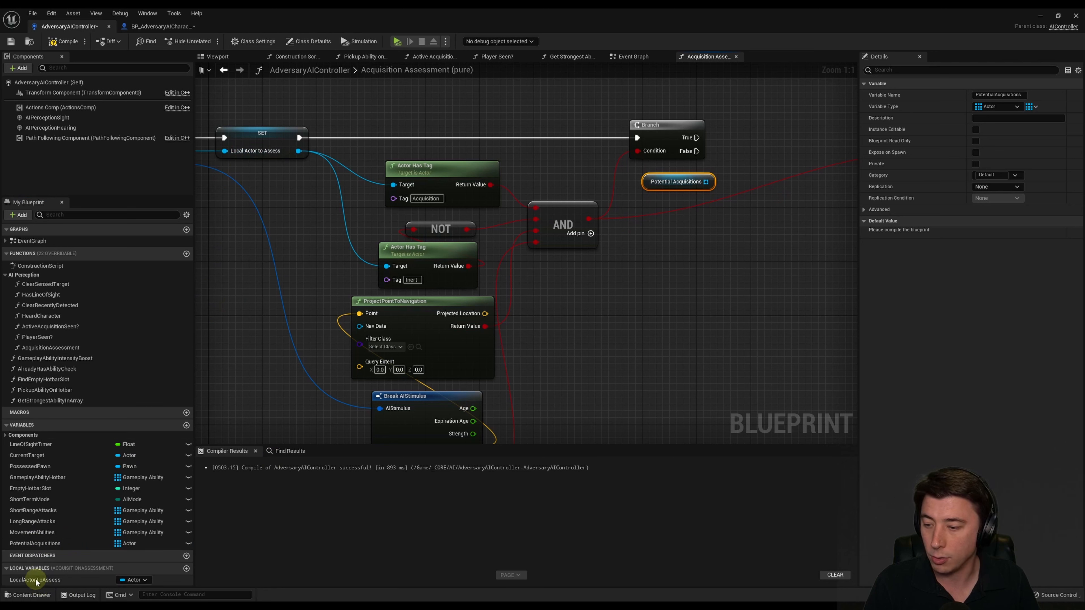
drag(37, 582, 692, 275)
drag(651, 196, 756, 182)
click(681, 217)
text(contain)
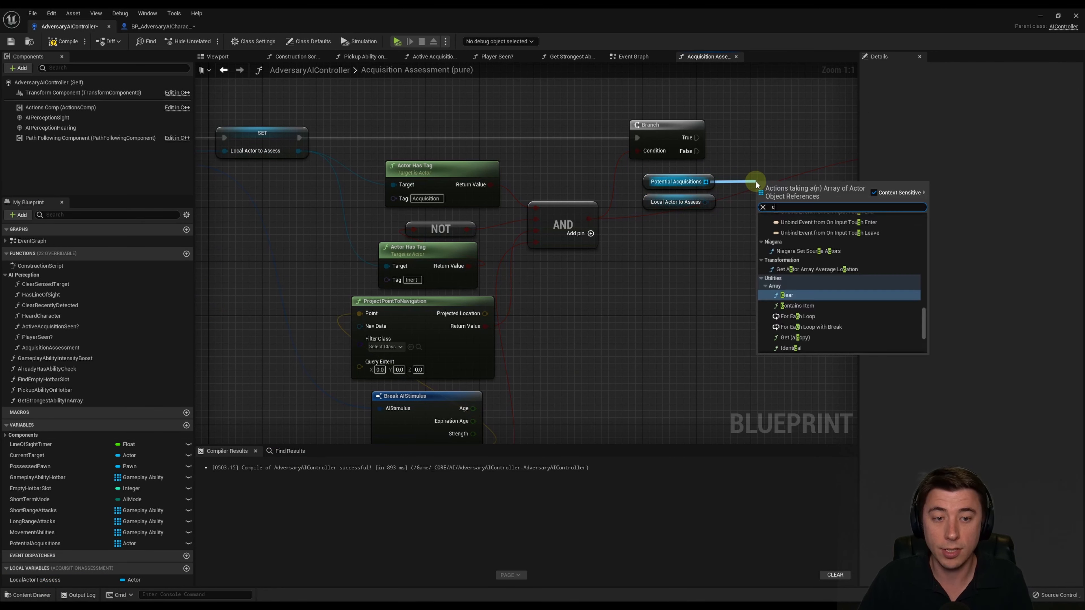
key(Return)
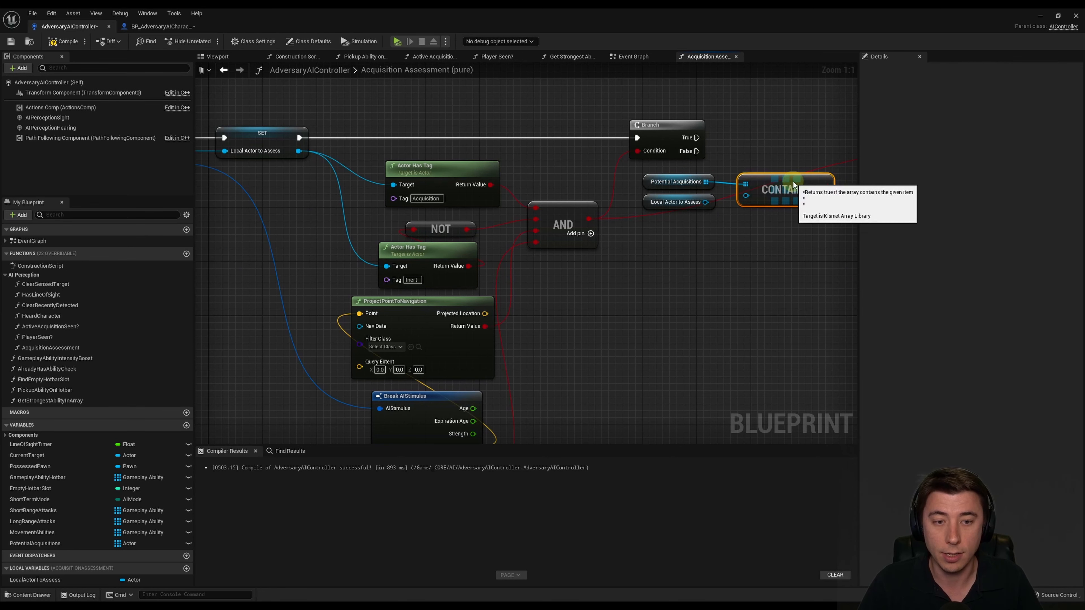
drag(705, 202, 746, 198)
- Move the Return Node farther out and add a second Branch conditioned on Contains, executed from the first Branch's True output
right_drag(733, 295, 310, 296)
drag(549, 129, 762, 130)
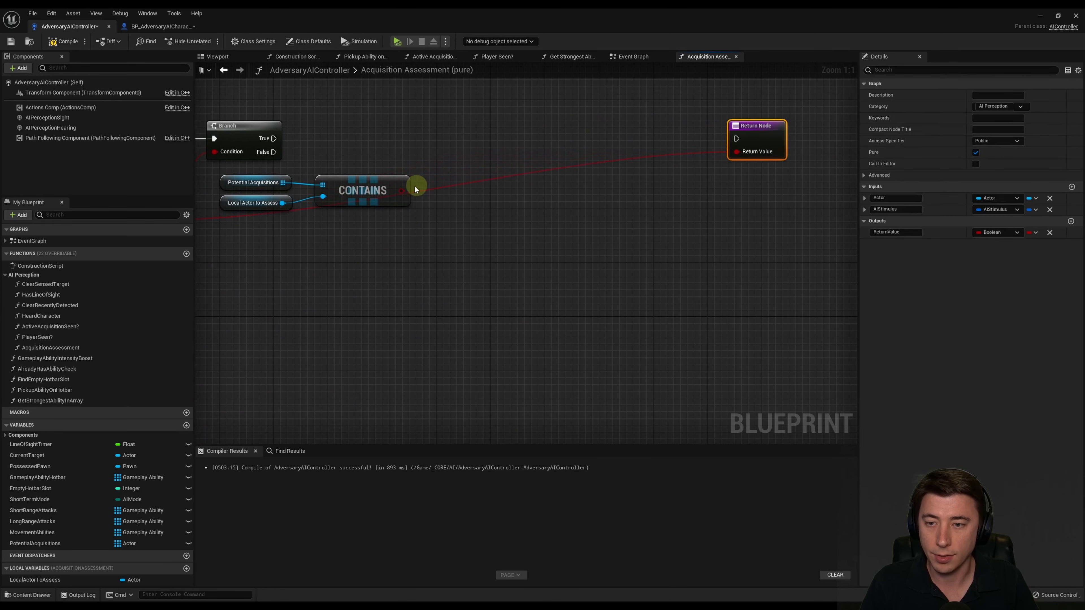
drag(402, 190, 450, 123)
text(branch)
key(Return)
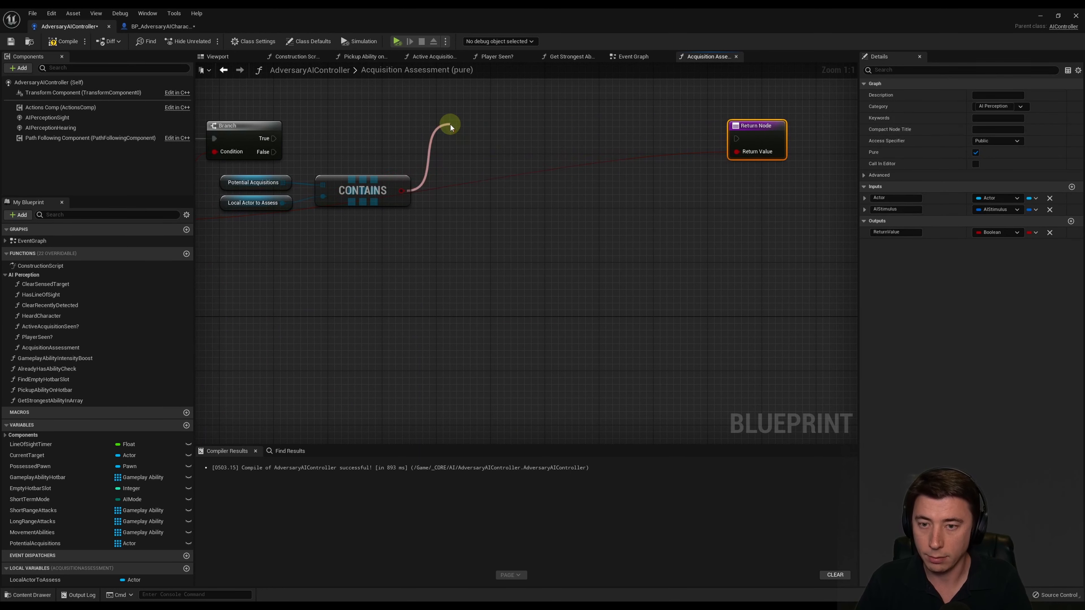
drag(276, 139, 494, 130)
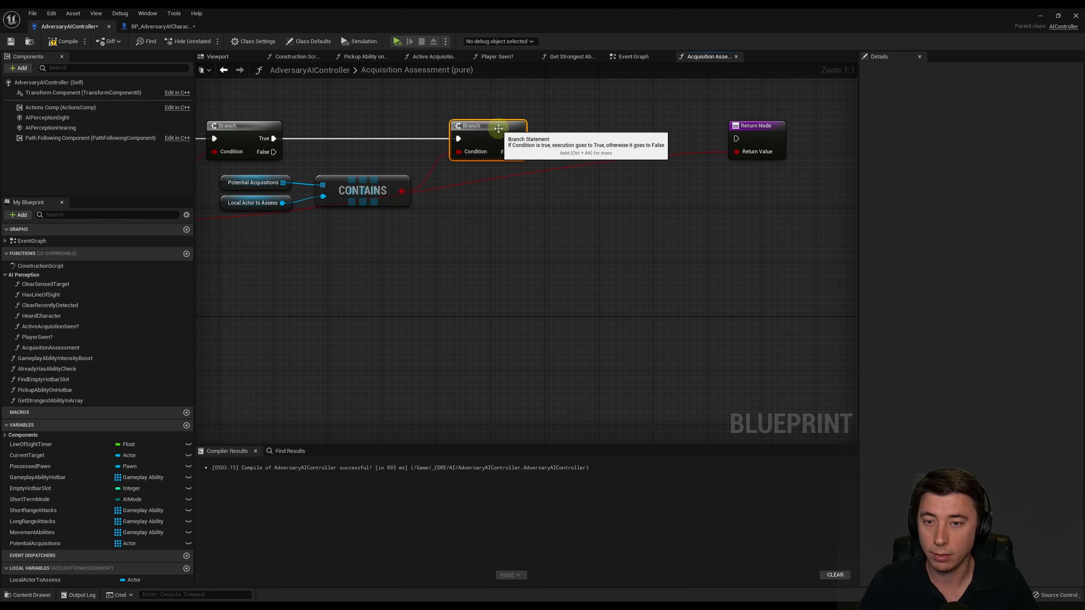
- Move the Contains node and its two variable nodes well below the Branch nodes
drag(357, 189, 347, 313)
click(354, 236)
drag(518, 152, 321, 308)
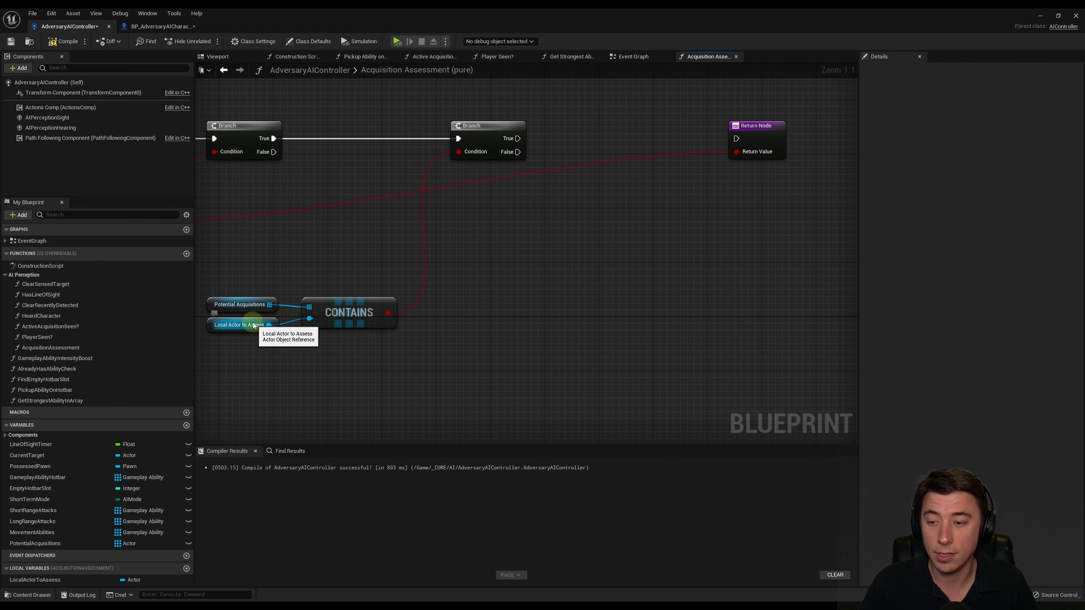
- Copy the Potential Acquisitions and Local Actor to Assess nodes below the second Branch and connect both copies to an Add Unique node
drag(230, 260, 254, 341)
key(ctrl+c)
key(ctrl+v)
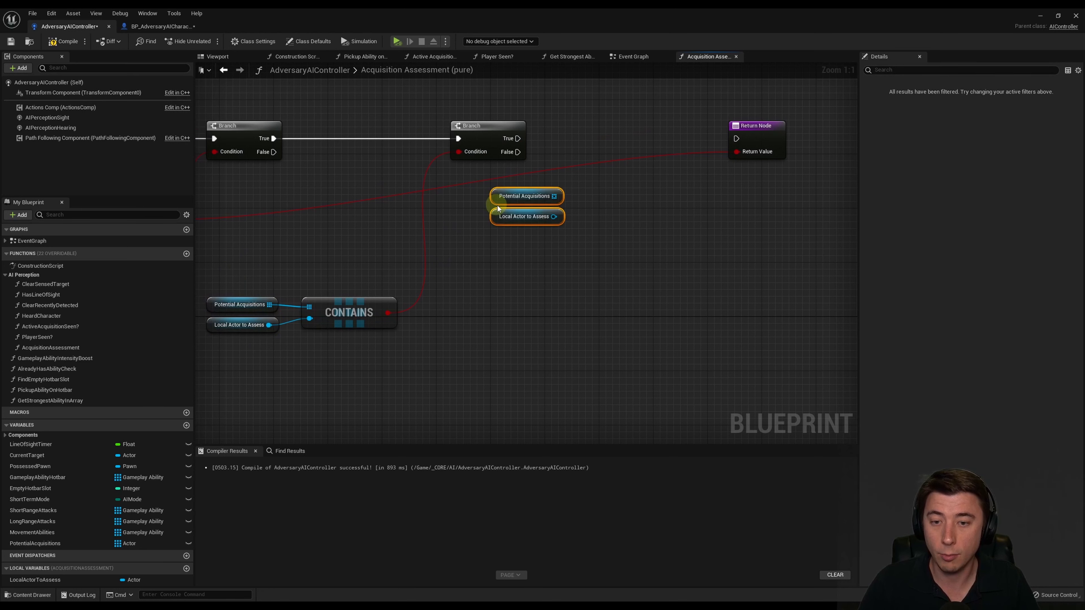
drag(521, 192, 569, 221)
text(add u)
key(Return)
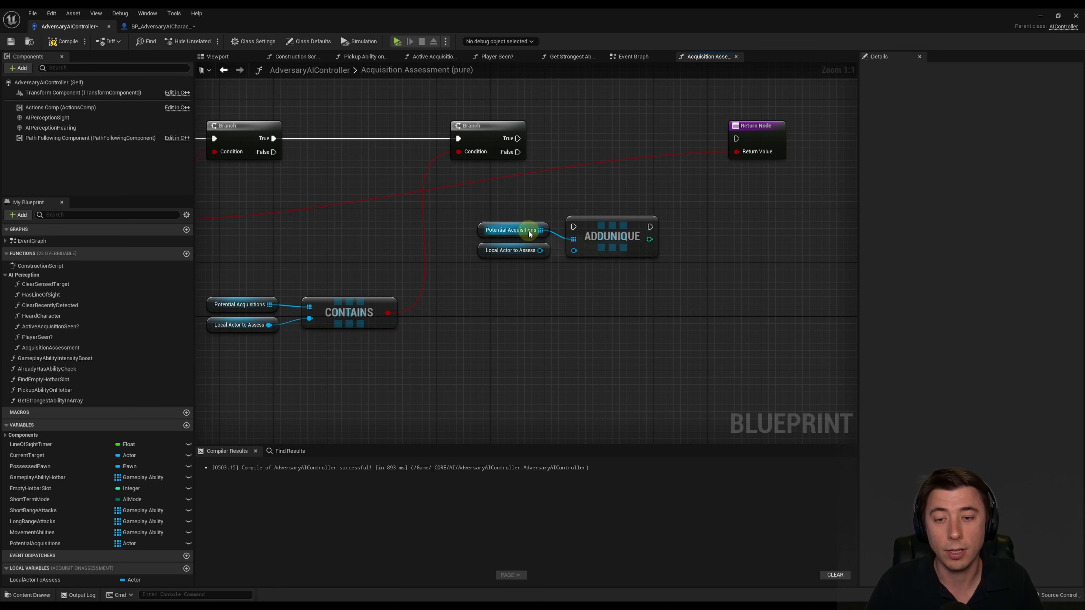
drag(540, 250, 574, 251)
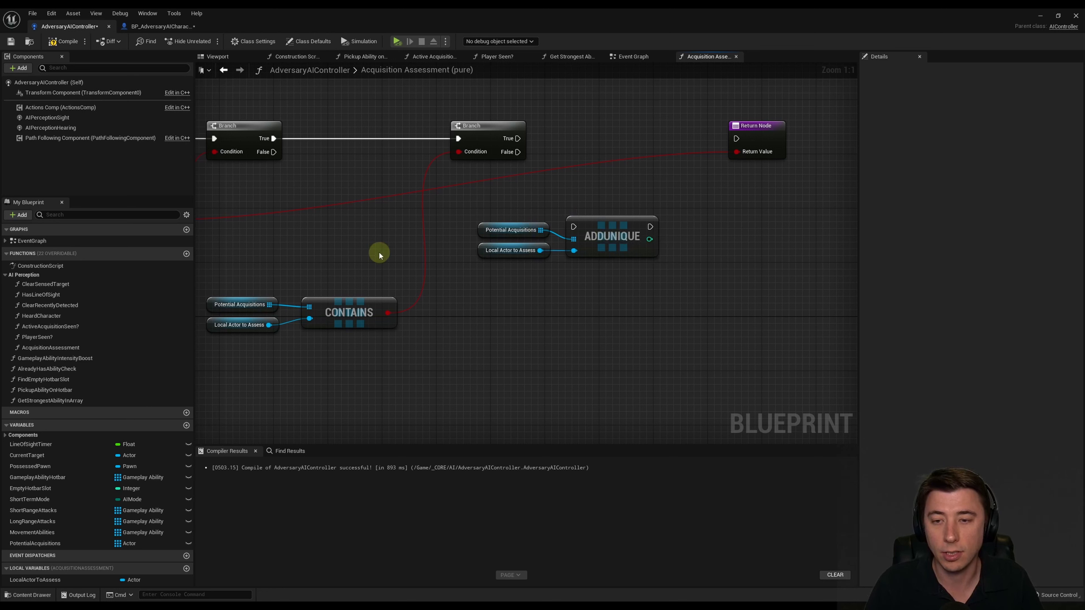